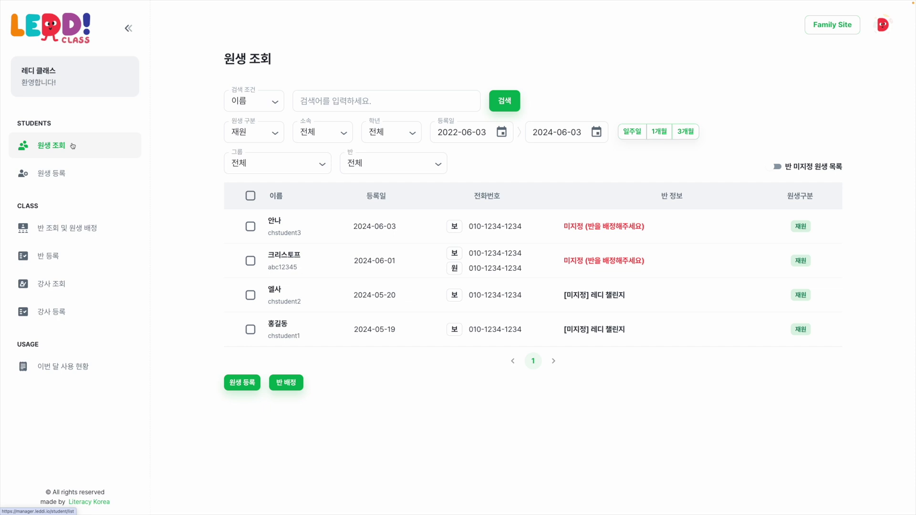
# Step: Open the class registration form, add a class group named 영어원서 in group management and save it
pyautogui.click(59, 259)
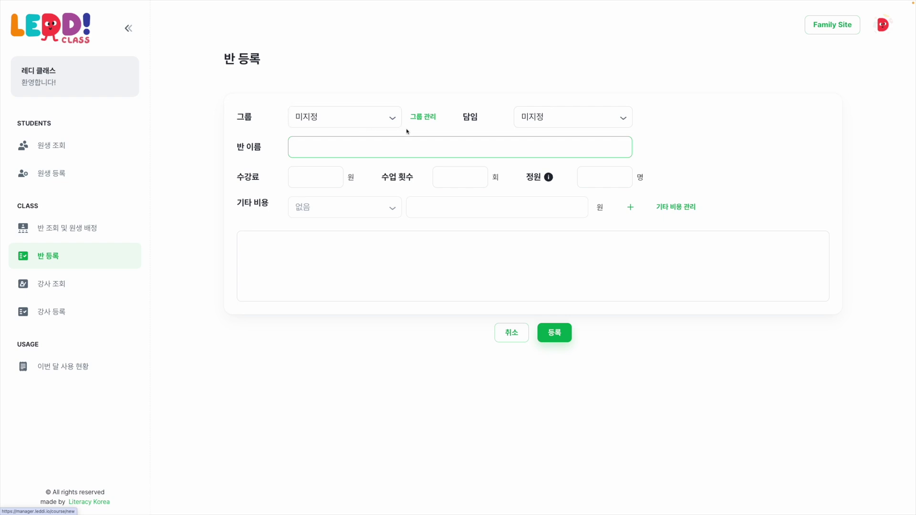
pyautogui.click(417, 119)
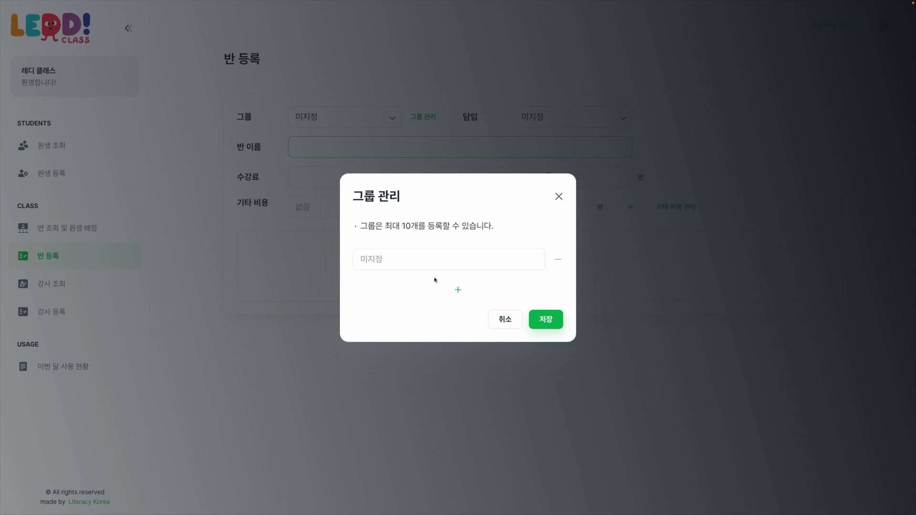
pyautogui.click(459, 290)
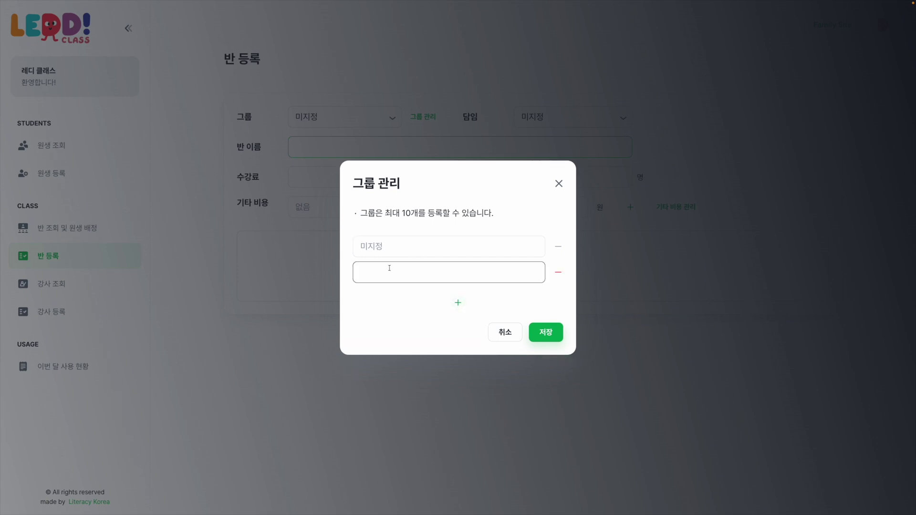
pyautogui.click(385, 268)
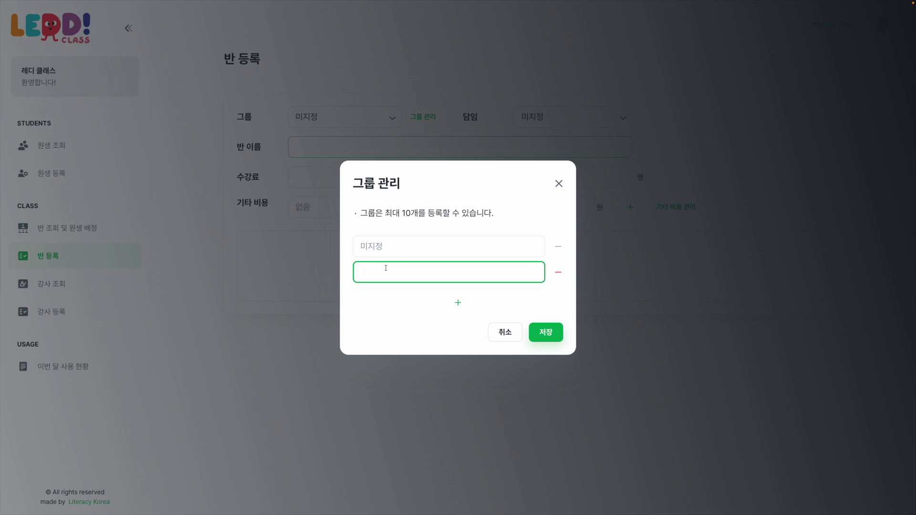
pyautogui.write('영어원서')
pyautogui.click(532, 333)
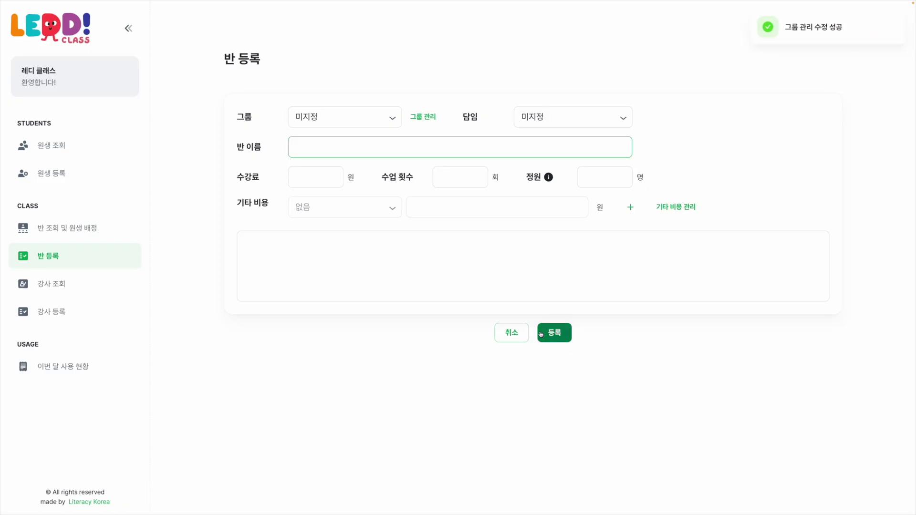
pyautogui.click(351, 123)
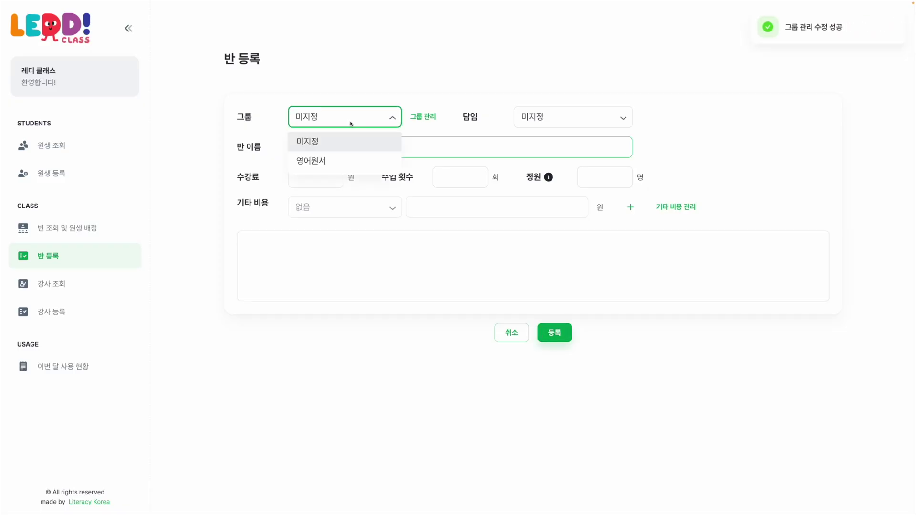
pyautogui.click(332, 163)
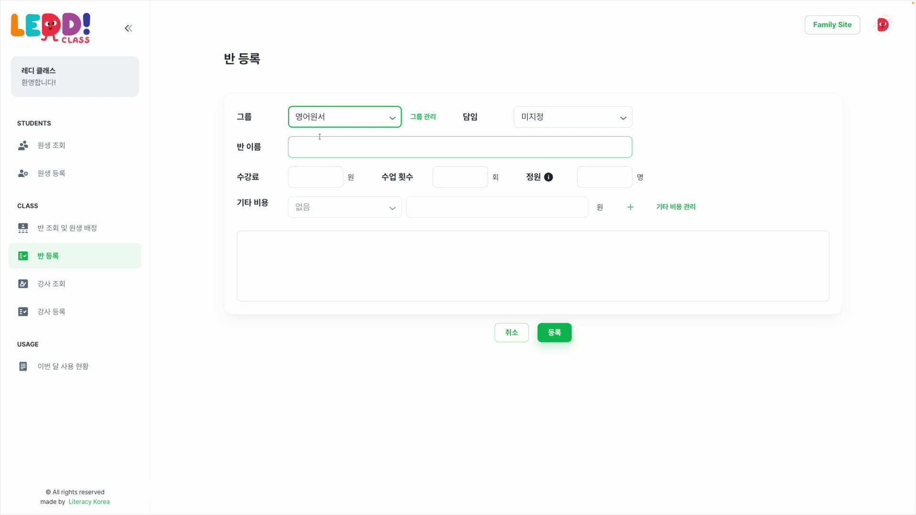
pyautogui.click(359, 122)
pyautogui.click(338, 141)
pyautogui.click(555, 122)
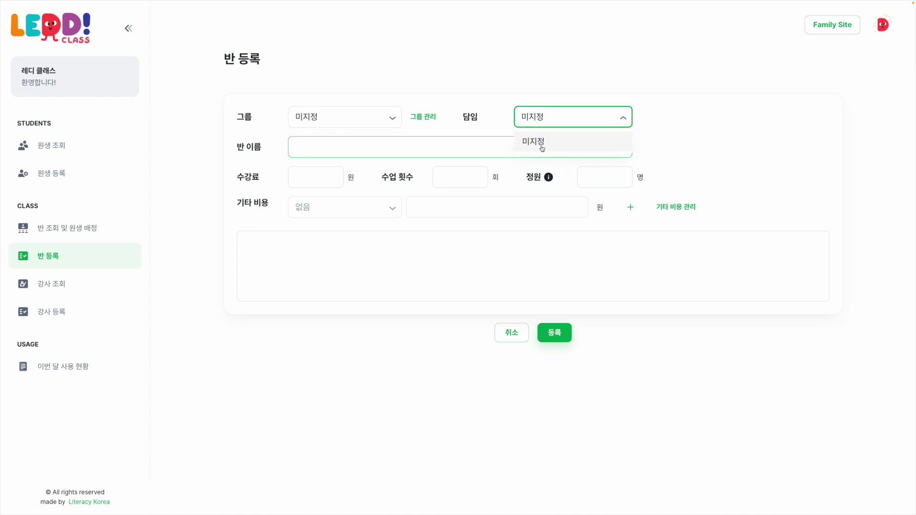
pyautogui.click(538, 101)
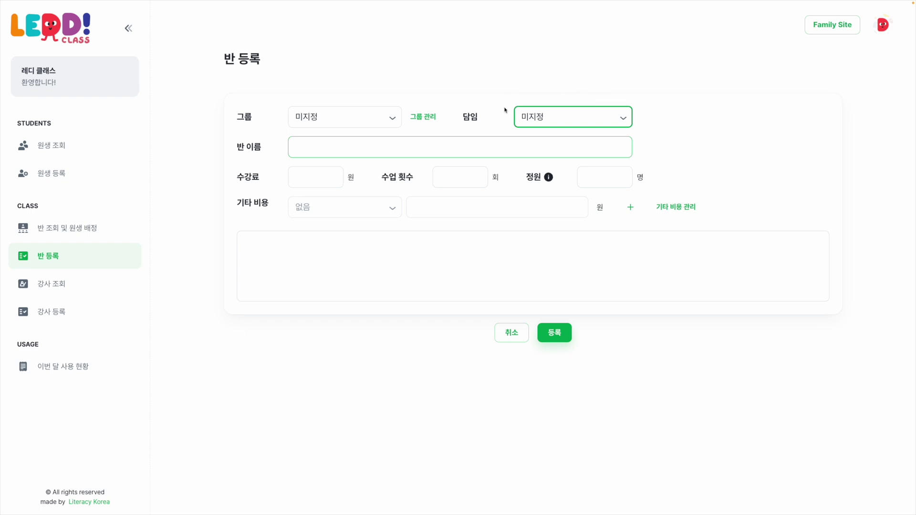
# Step: Name the new class 겨울왕국 월수금 and set its tuition to 200,000 won
pyautogui.click(303, 147)
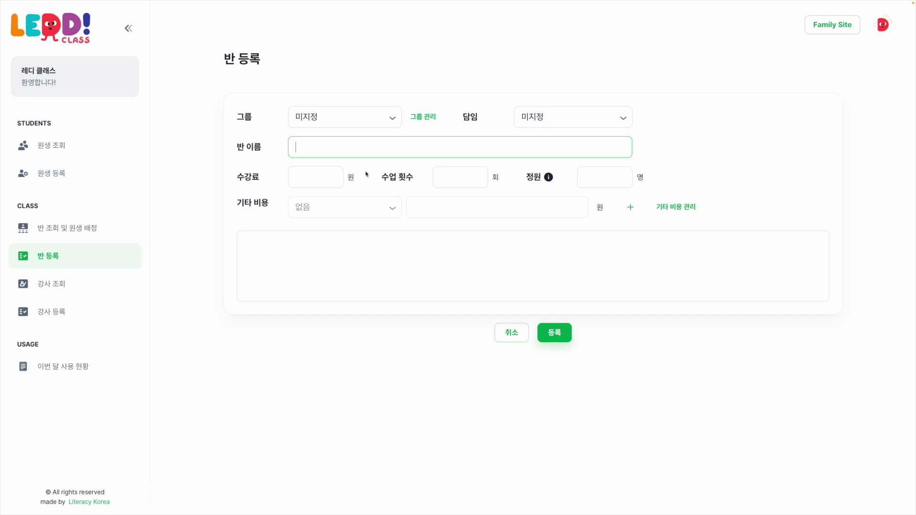
pyautogui.write('겨울왕국 ㅇ')
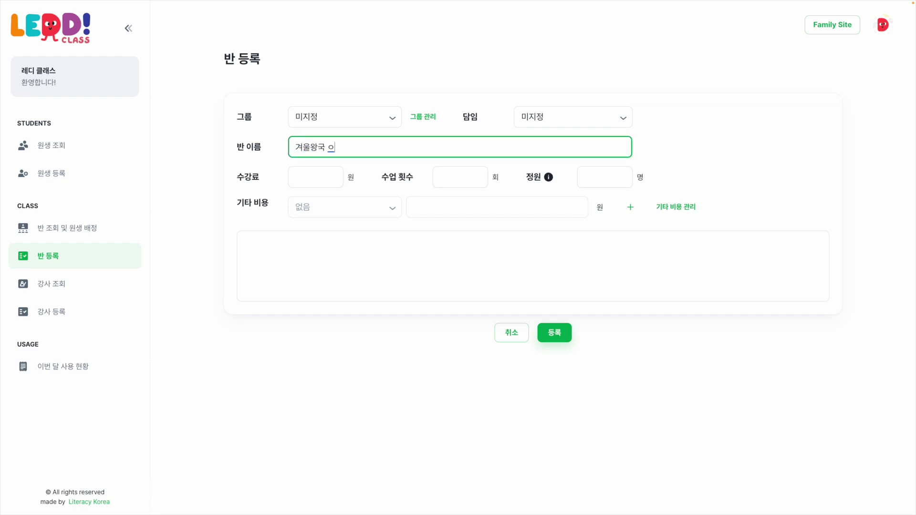
pyautogui.write('월수금')
pyautogui.click(323, 175)
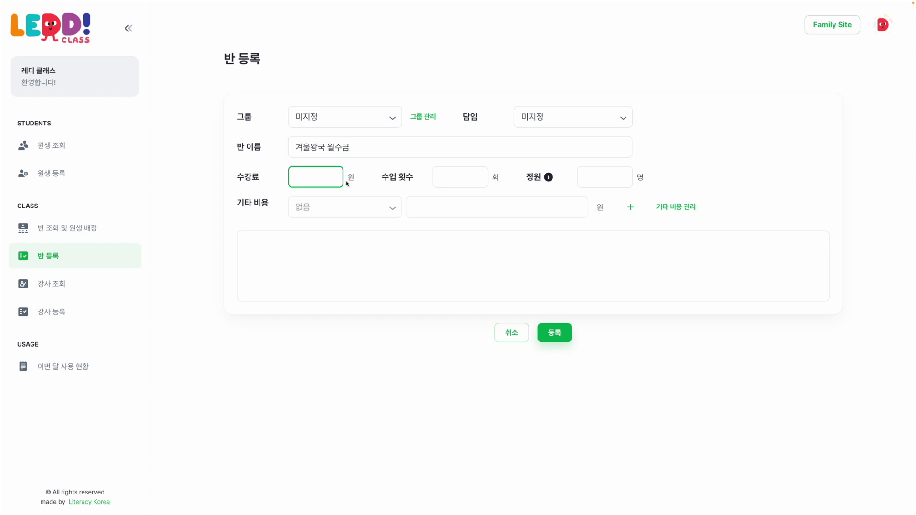
pyautogui.write('200,000')
# Step: Set the number of lessons for the class to 12
pyautogui.click(451, 177)
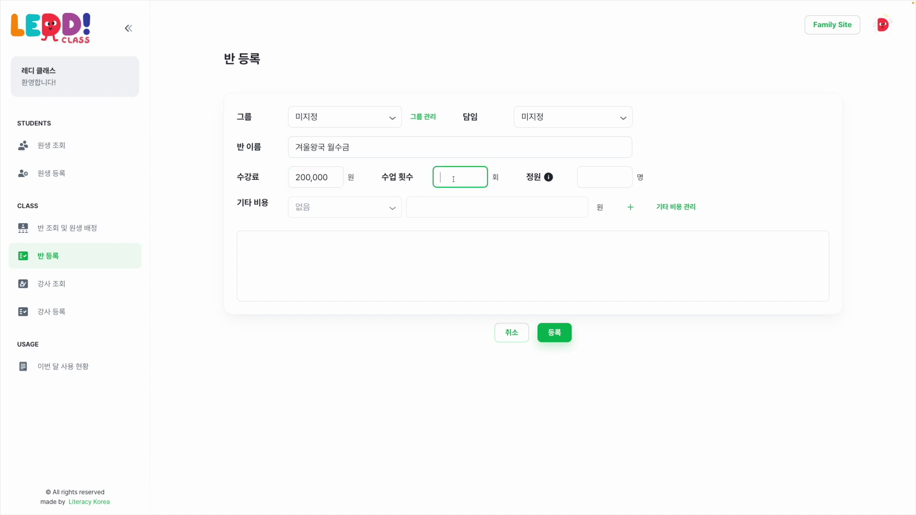
pyautogui.write('8')
pyautogui.press('BackSpace')
pyautogui.write('12')
pyautogui.click(520, 169)
# Step: Try to register the class with a capacity of 50 students
pyautogui.moveTo(550, 178)
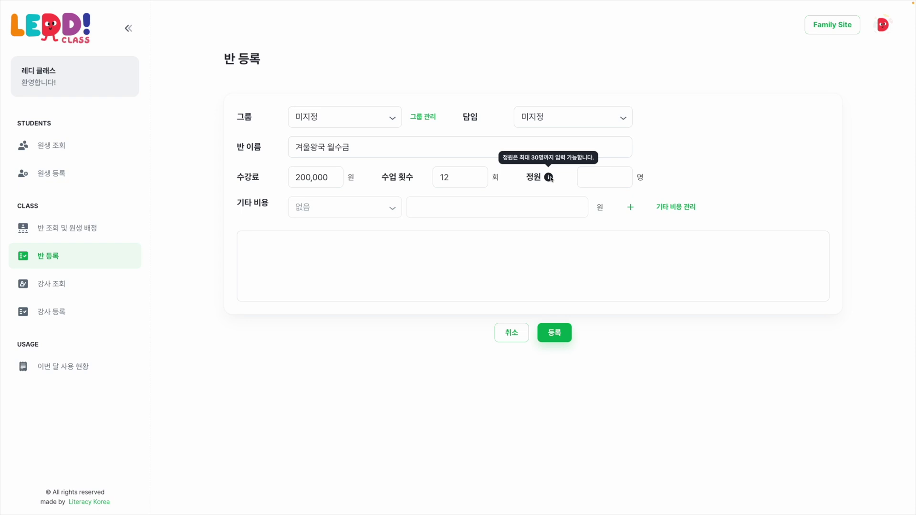
pyautogui.click(602, 179)
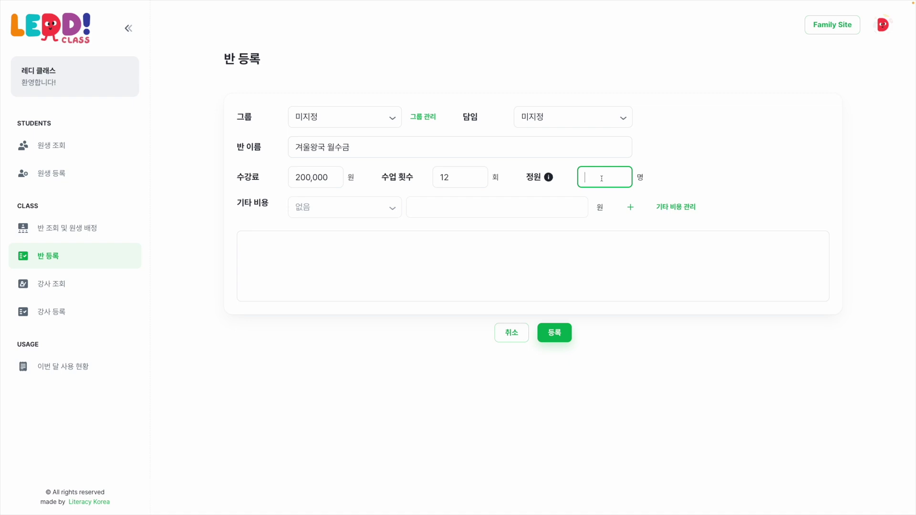
pyautogui.write('50')
pyautogui.click(548, 211)
pyautogui.click(567, 336)
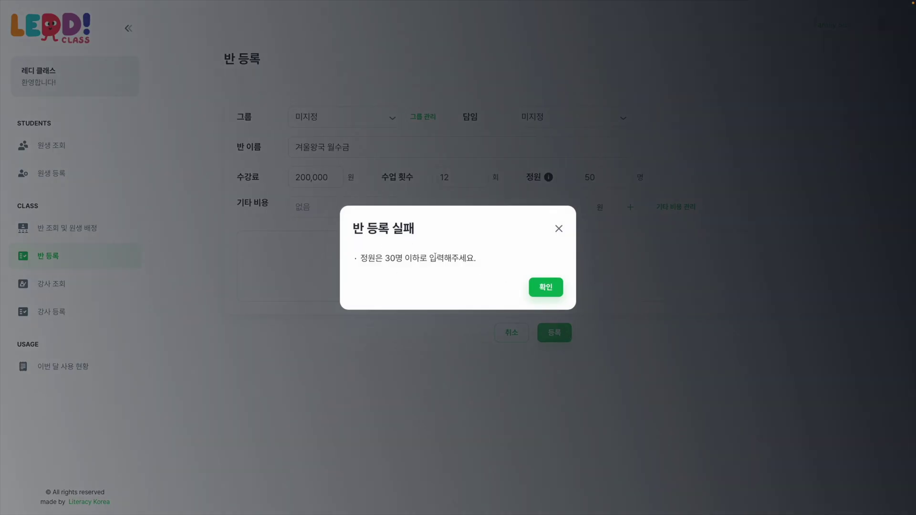
pyautogui.click(545, 288)
# Step: Set the class capacity to 10 students and save 간식비 as a managed extra-cost item
pyautogui.moveTo(602, 177); pyautogui.dragTo(583, 177)
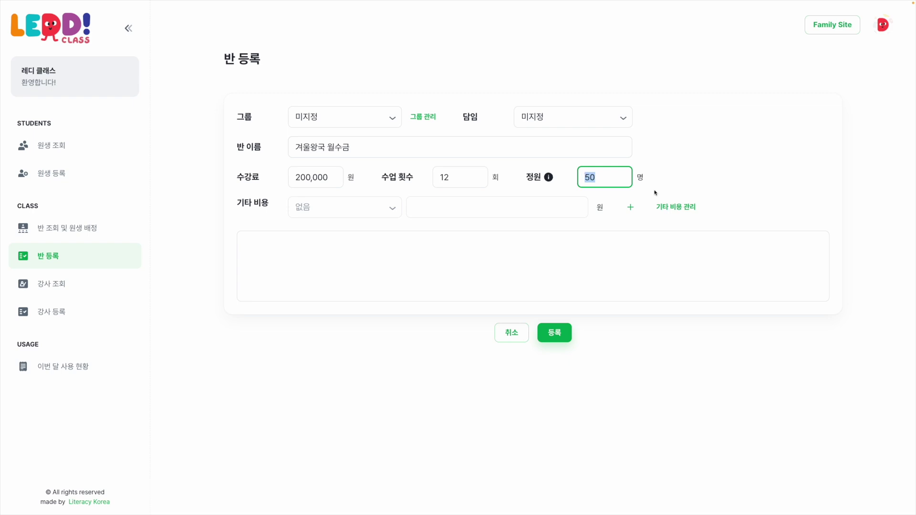
pyautogui.write('10')
pyautogui.click(690, 210)
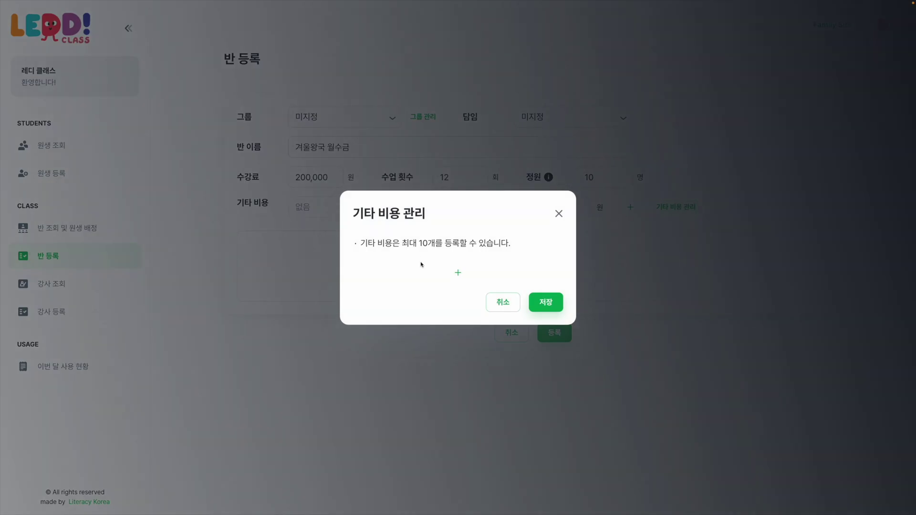
pyautogui.click(458, 272)
pyautogui.click(456, 266)
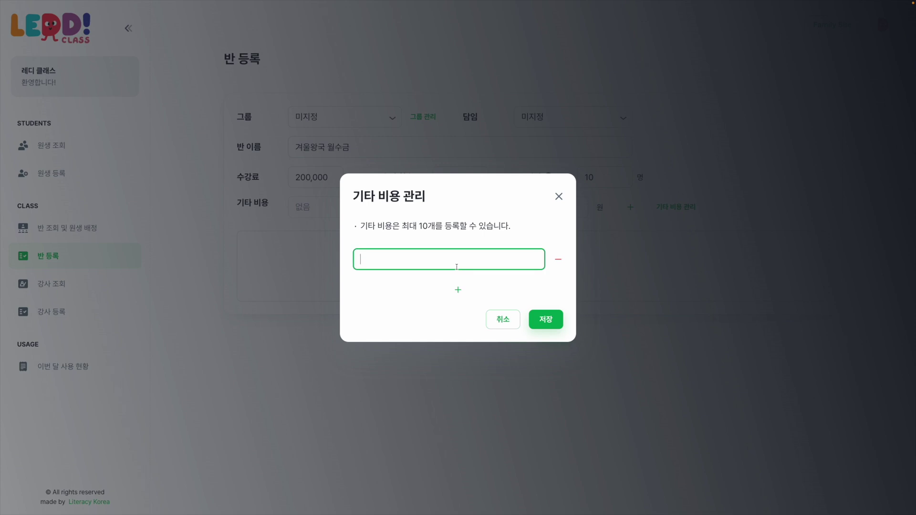
pyautogui.write('간식비')
pyautogui.click(539, 316)
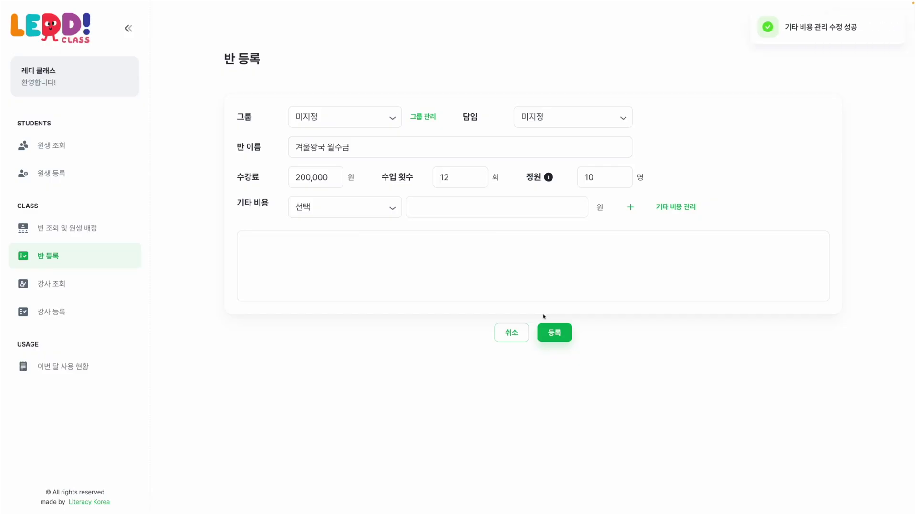
# Step: Assign the 간식비 extra cost to the class with an amount of 20,000 won
pyautogui.click(368, 208)
pyautogui.click(348, 250)
pyautogui.click(434, 203)
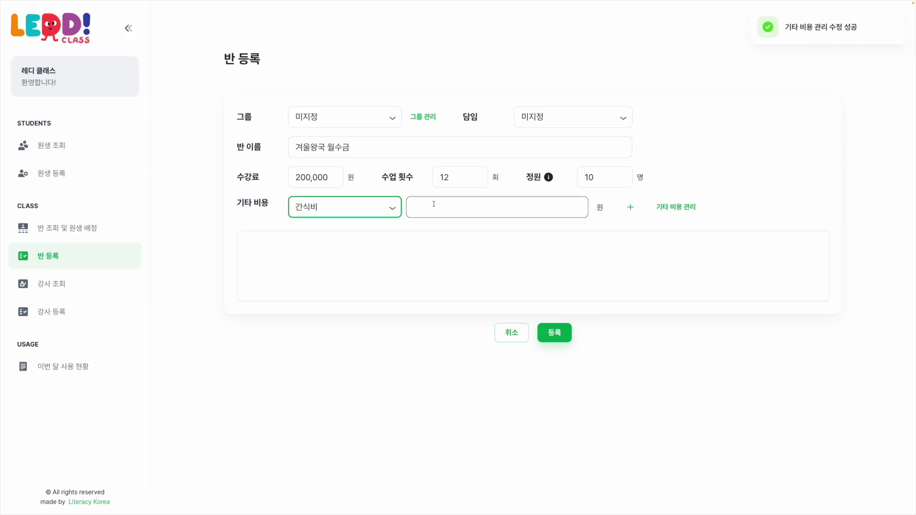
pyautogui.write('200000')
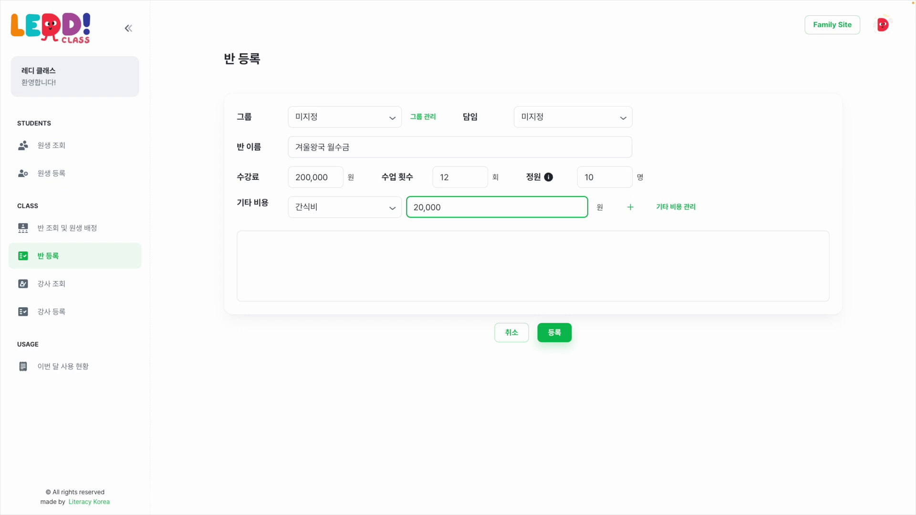
# Step: Add 교재비 as a second managed extra-cost item and save the list
pyautogui.click(665, 210)
pyautogui.click(456, 289)
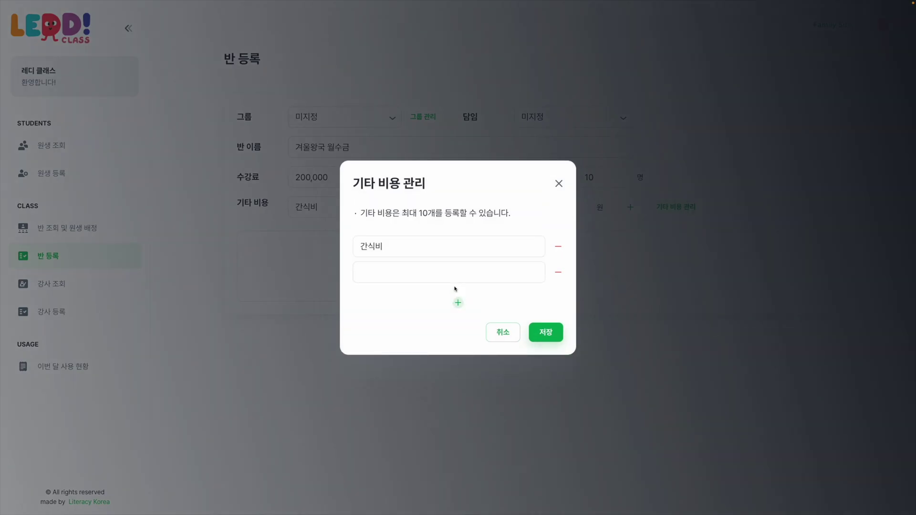
pyautogui.click(427, 275)
pyautogui.write('교재비')
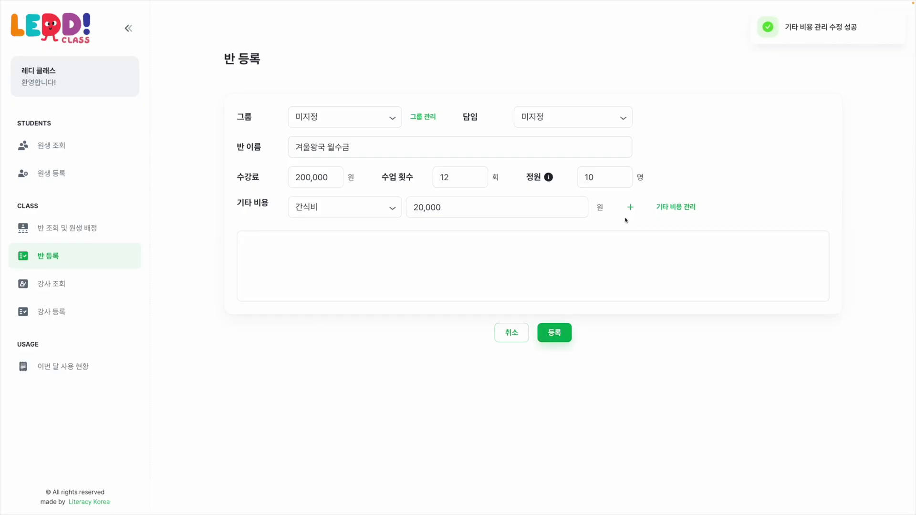
# Step: Add a second extra cost, 교재비 at 15,000 won, to the class and register the class
pyautogui.click(630, 207)
pyautogui.click(343, 233)
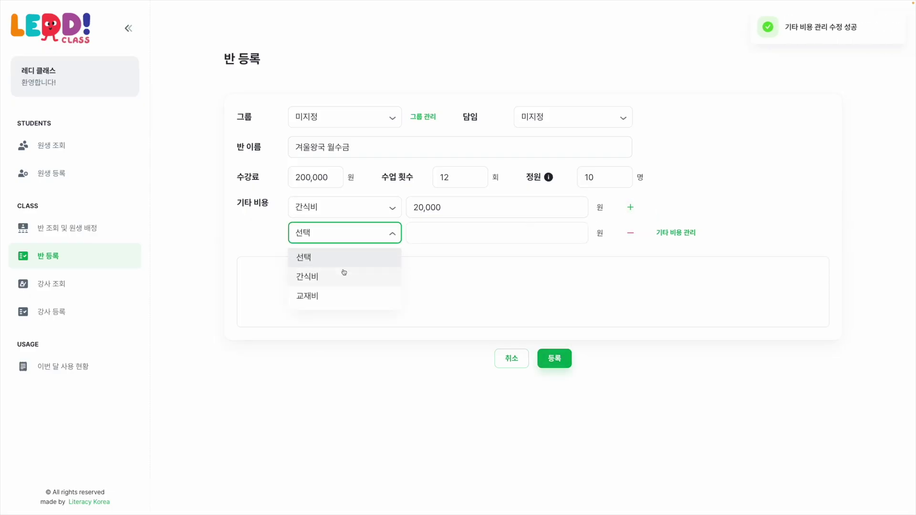
pyautogui.click(329, 295)
pyautogui.click(443, 231)
pyautogui.write('150000')
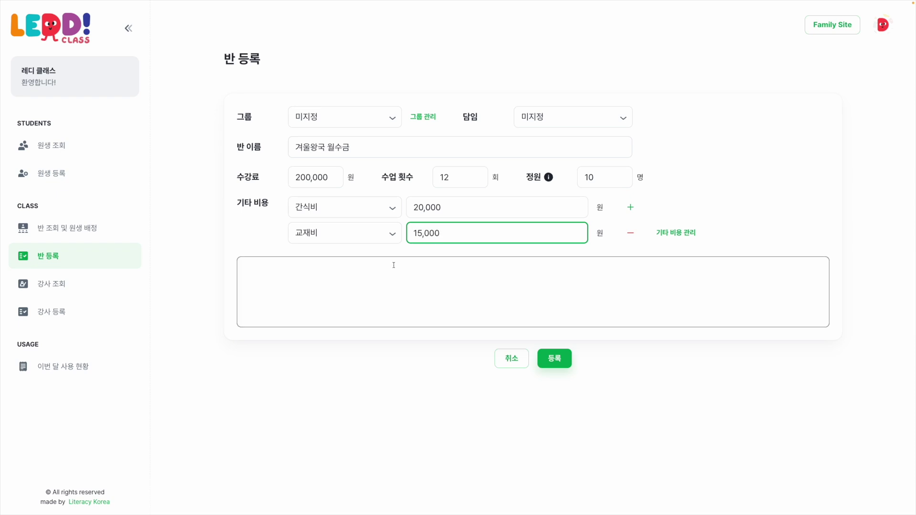
pyautogui.click(370, 274)
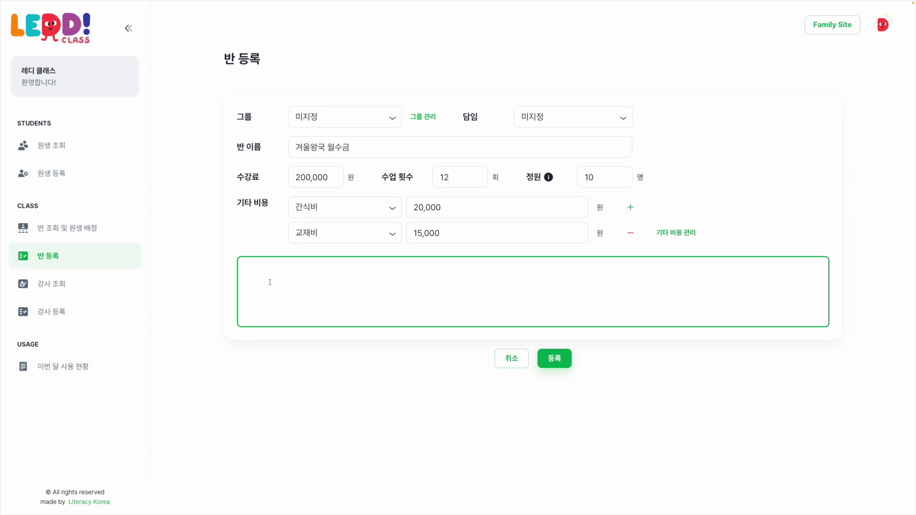
pyautogui.click(556, 359)
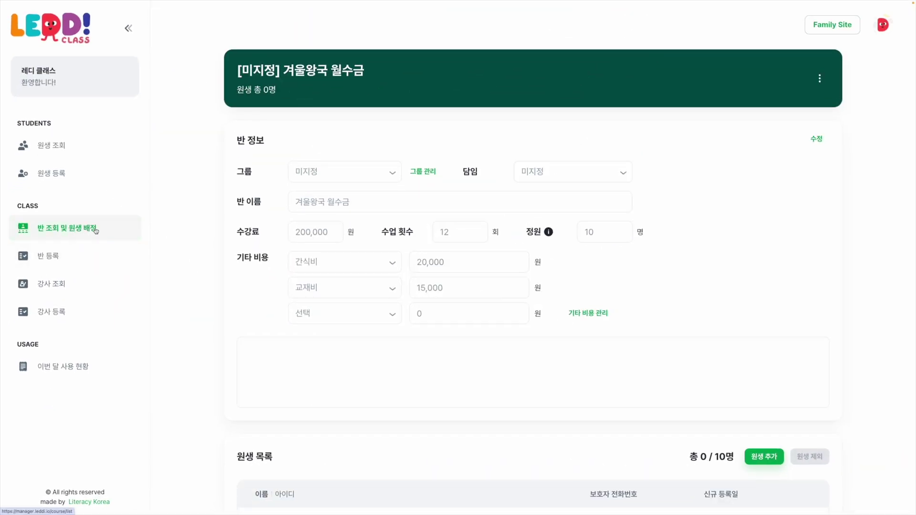
# Step: Open the class list and examine its search condition, group and homeroom teacher filter options
pyautogui.click(95, 229)
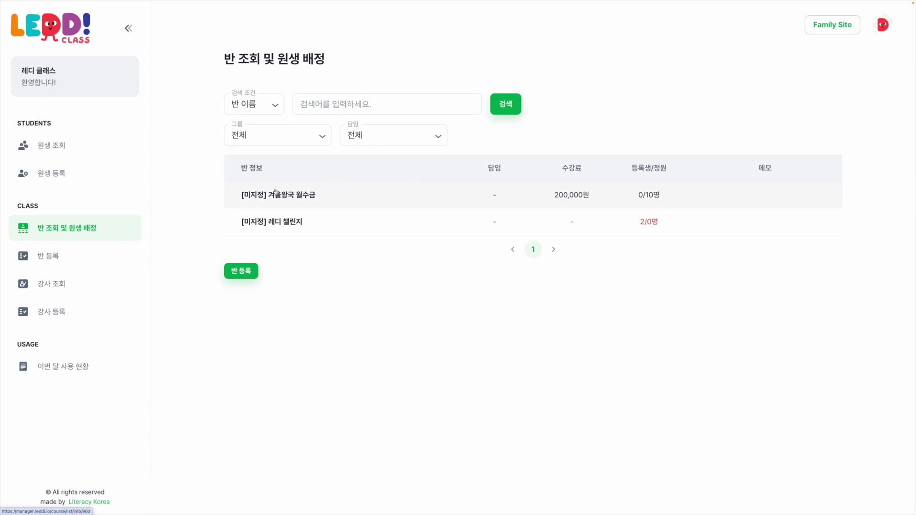
pyautogui.click(262, 104)
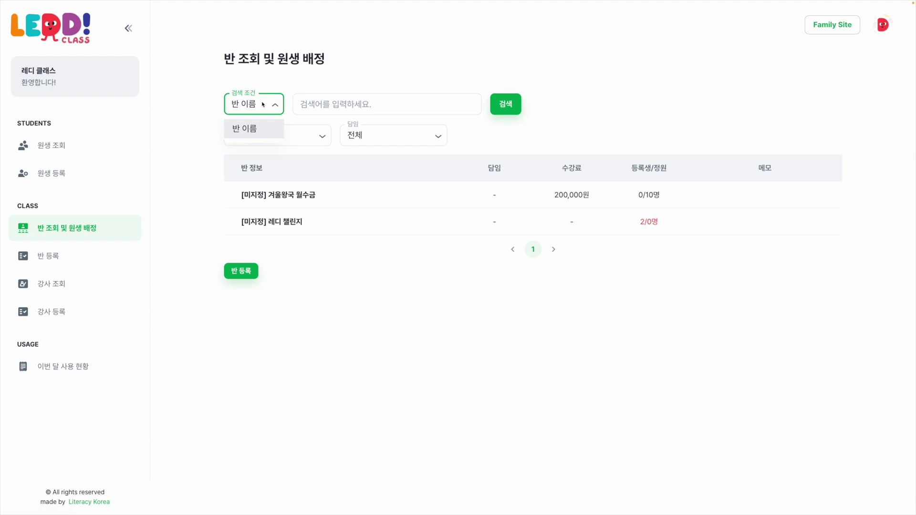
pyautogui.click(257, 127)
pyautogui.click(272, 133)
pyautogui.click(279, 133)
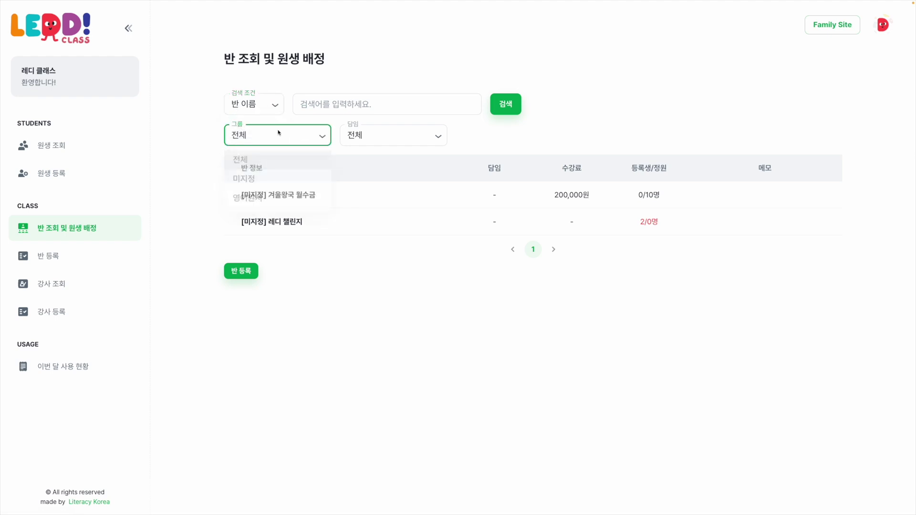
pyautogui.click(404, 142)
pyautogui.click(404, 141)
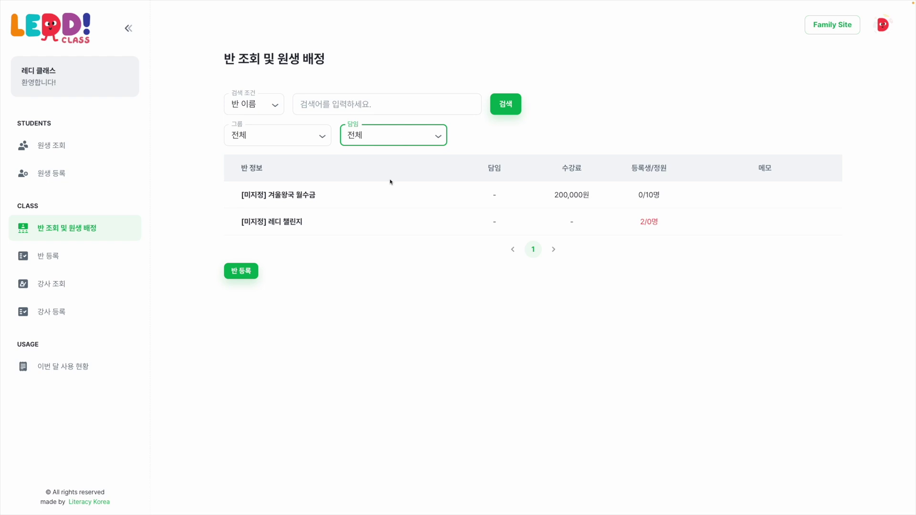
# Step: Open the detail page of the student registered on 2024-06-03 and assign the student to the 겨울왕국 월수금 class
pyautogui.click(69, 145)
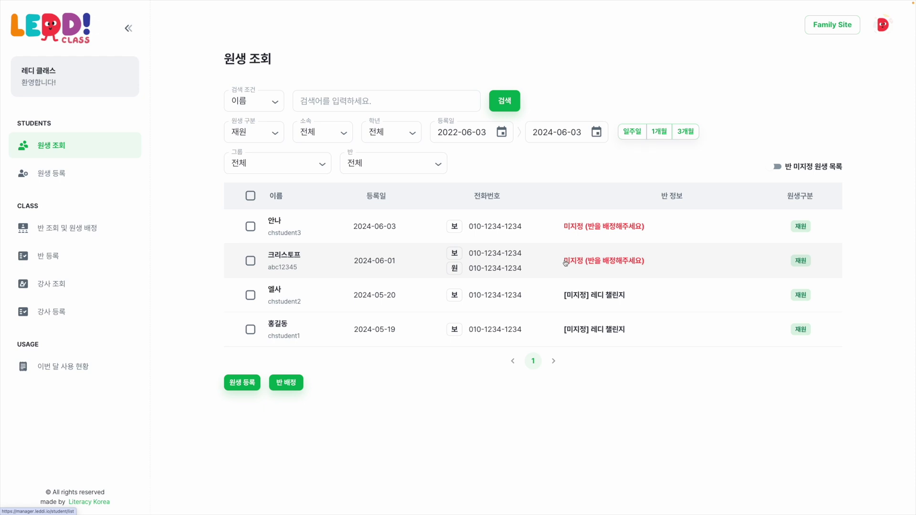
pyautogui.click(273, 222)
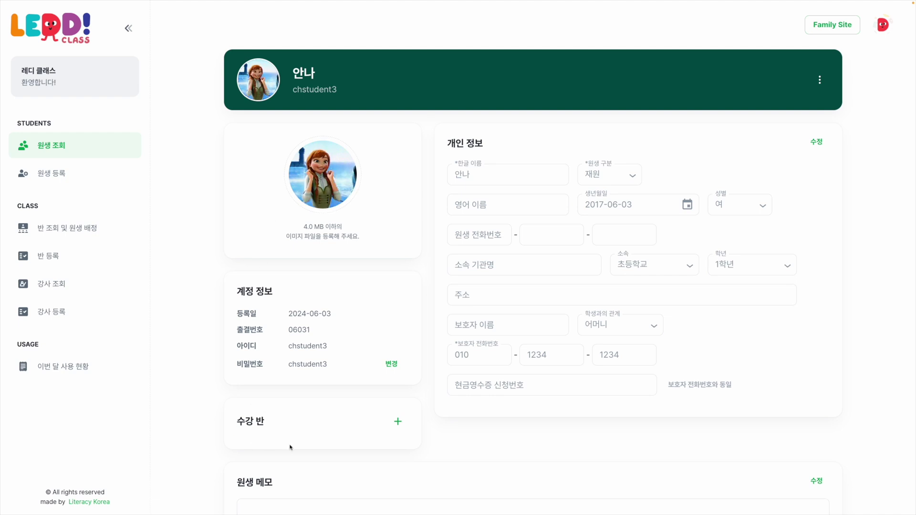
pyautogui.click(397, 423)
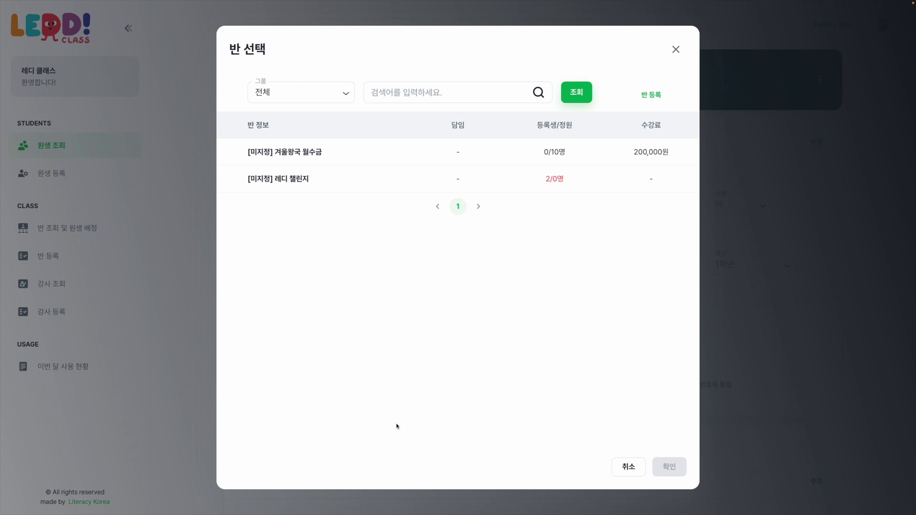
pyautogui.click(330, 152)
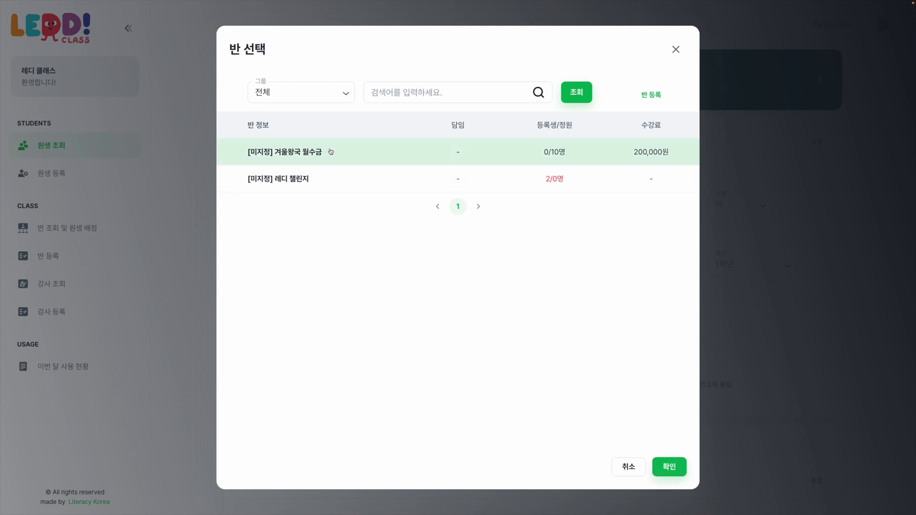
pyautogui.click(670, 465)
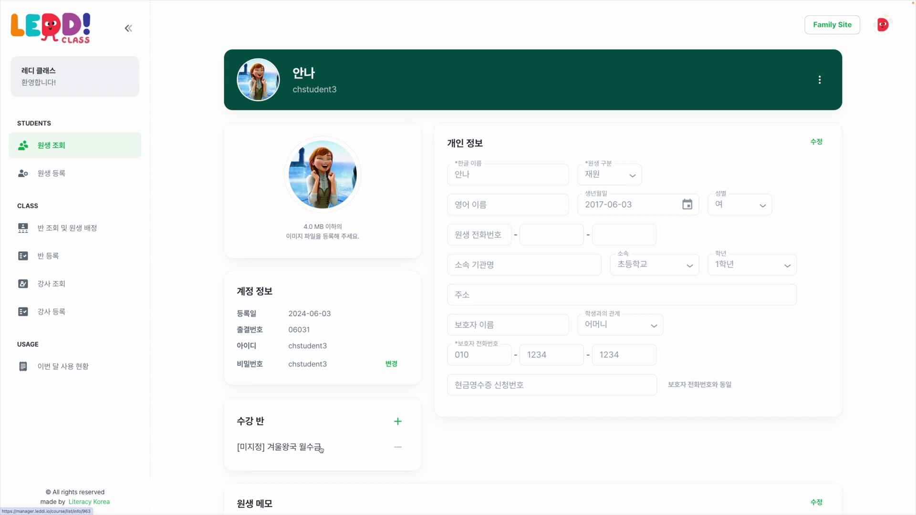
# Step: Remove the student from the 겨울왕국 월수금 class and assign the 레디 챌린지 class instead
pyautogui.click(395, 450)
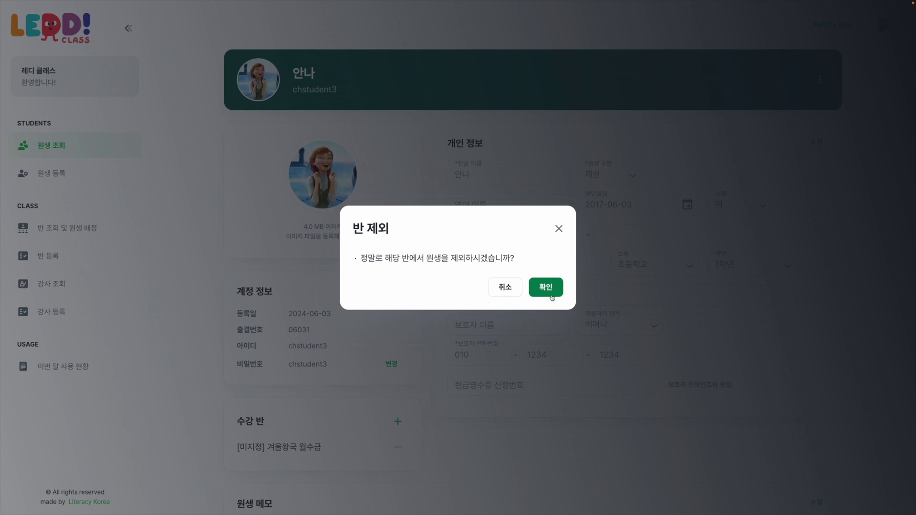
pyautogui.click(546, 287)
pyautogui.click(397, 421)
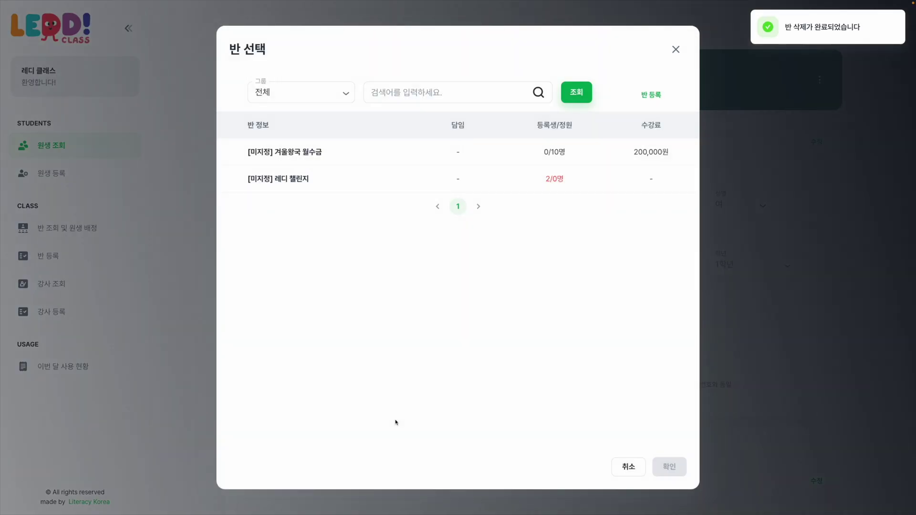
pyautogui.click(338, 185)
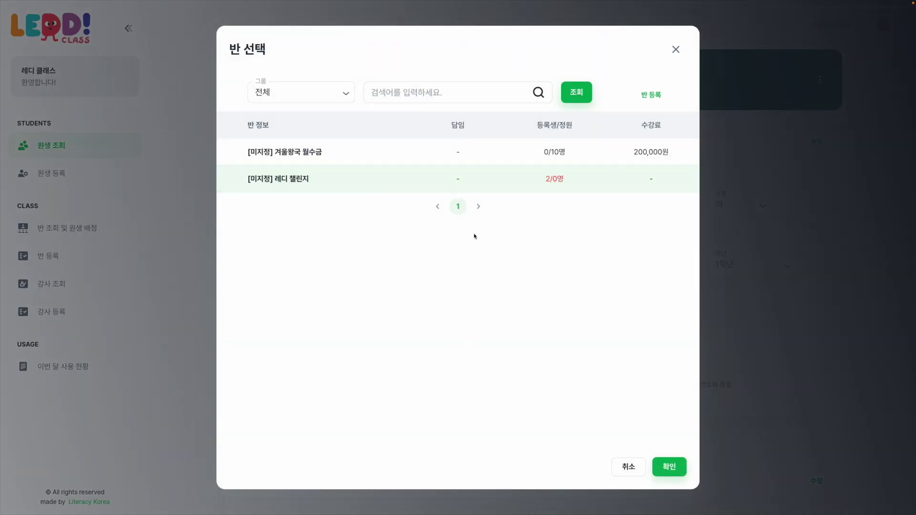
pyautogui.click(669, 466)
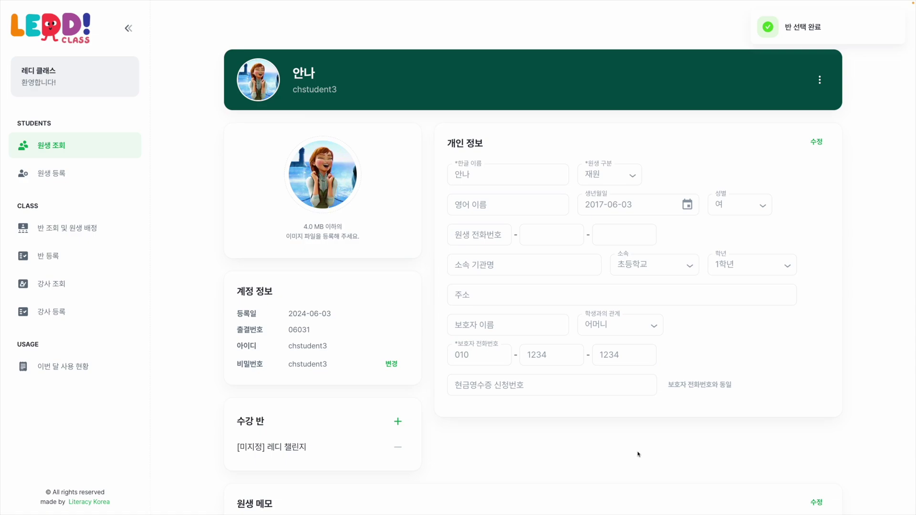
# Step: Add 겨울왕국 월수금 as a second class for the same student
pyautogui.click(397, 422)
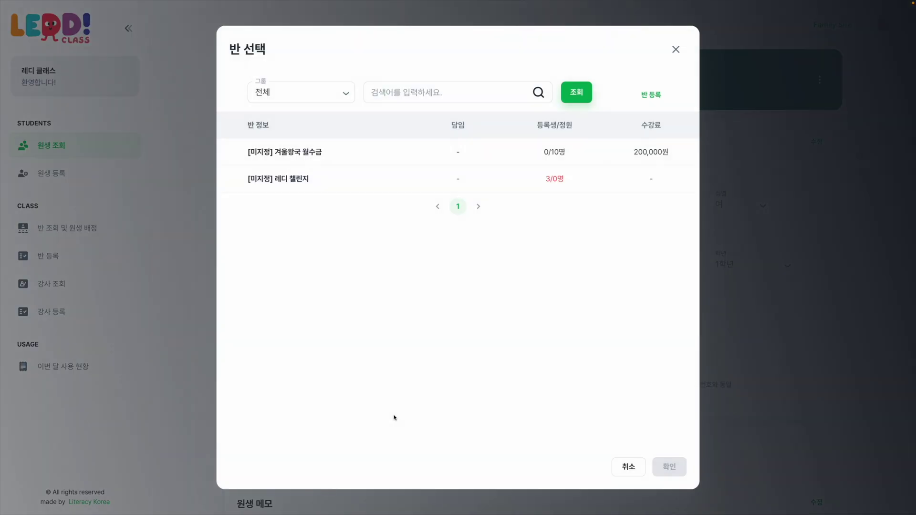
pyautogui.click(374, 158)
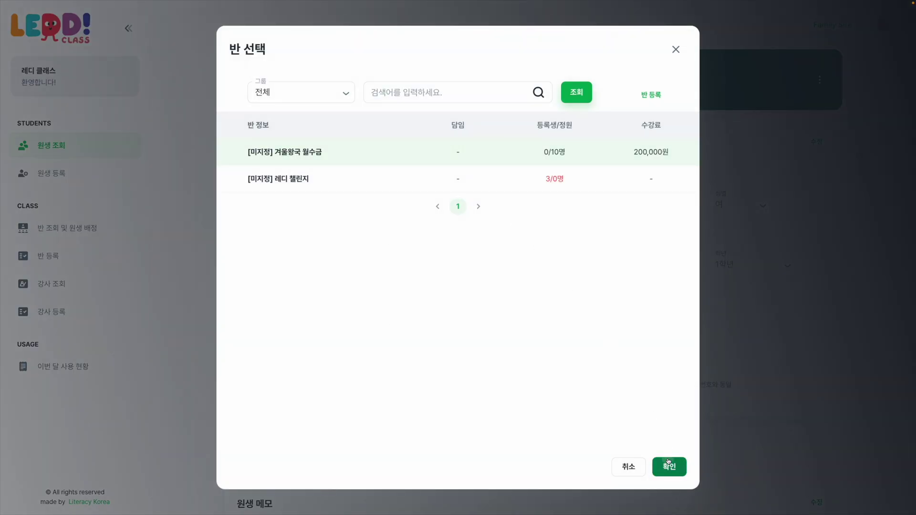
pyautogui.click(669, 465)
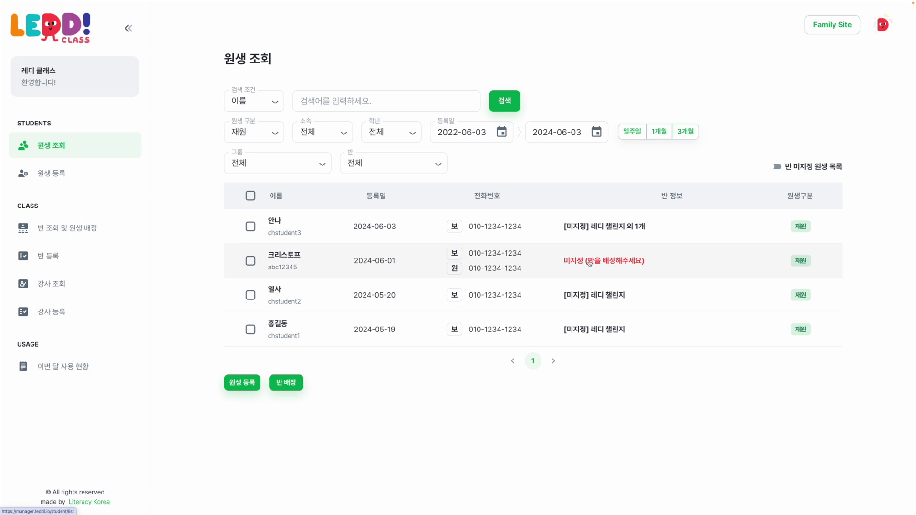
# Step: Assign the unassigned student in the student list to the 레디 챌린지 class
pyautogui.click(611, 266)
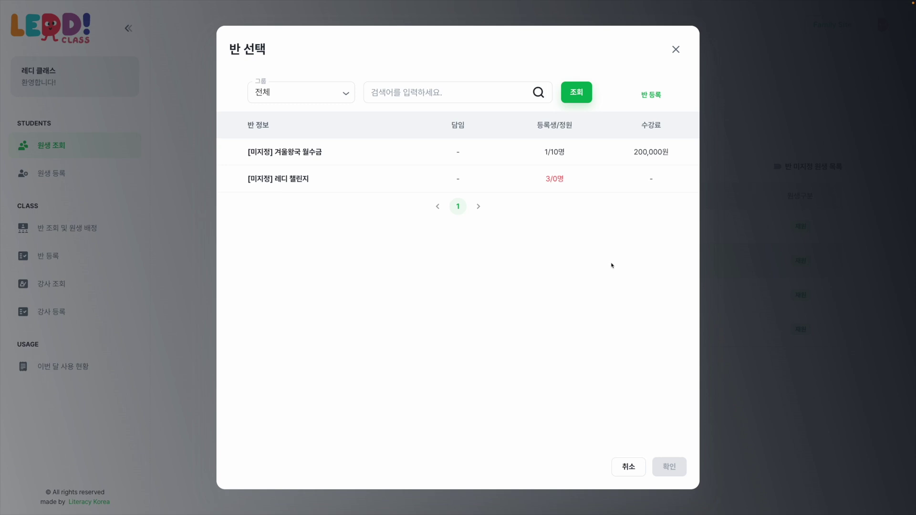
pyautogui.click(315, 177)
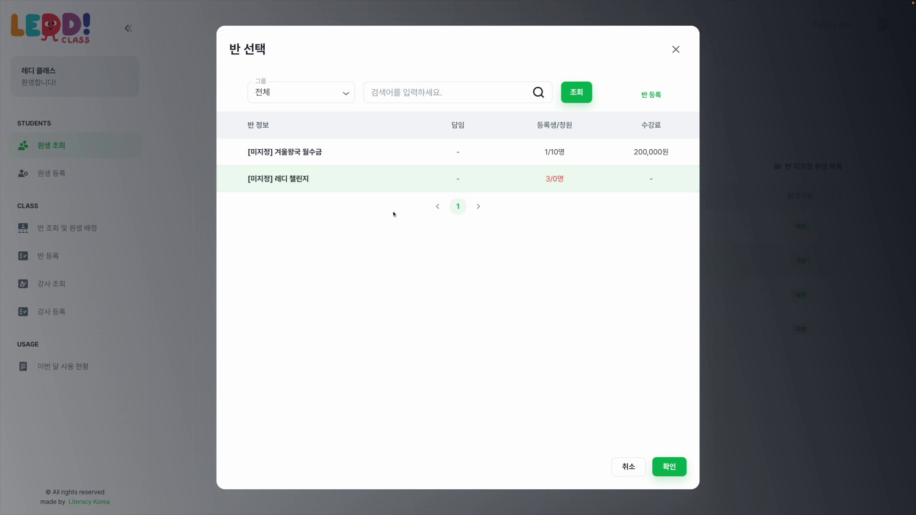
pyautogui.click(669, 471)
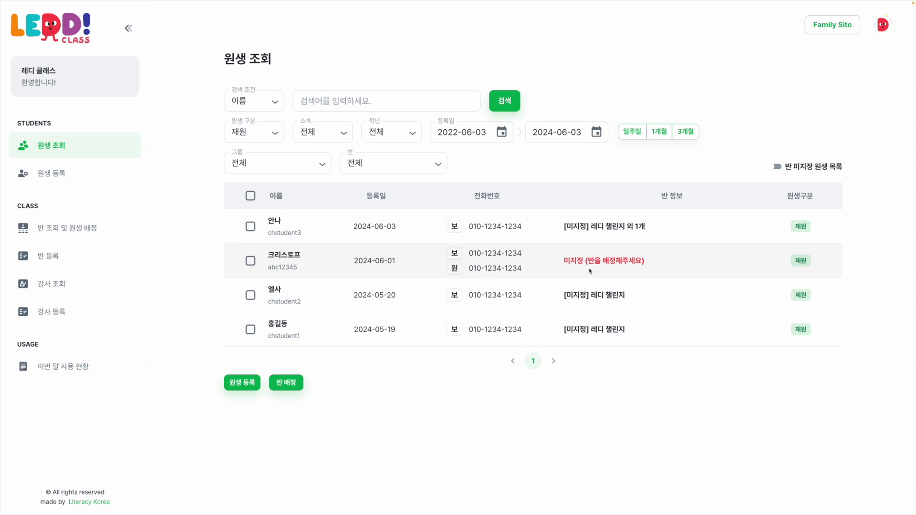
pyautogui.click(251, 261)
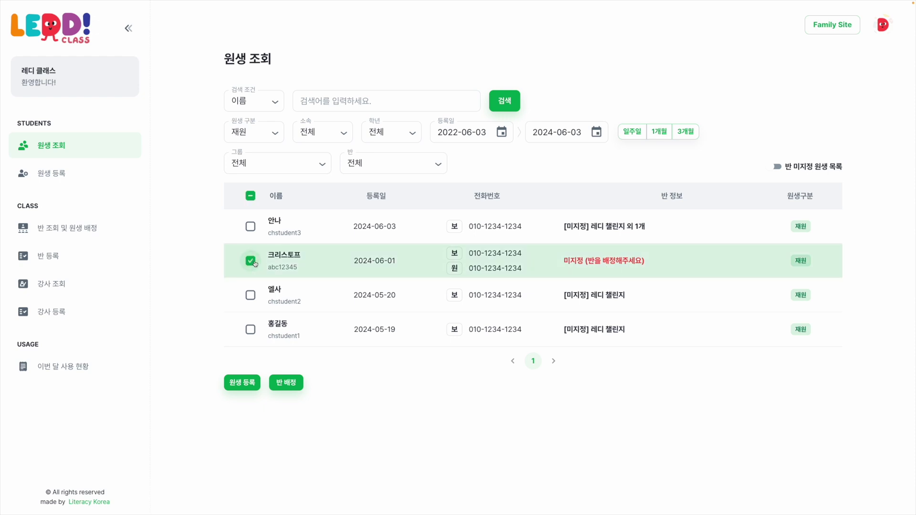
pyautogui.click(289, 385)
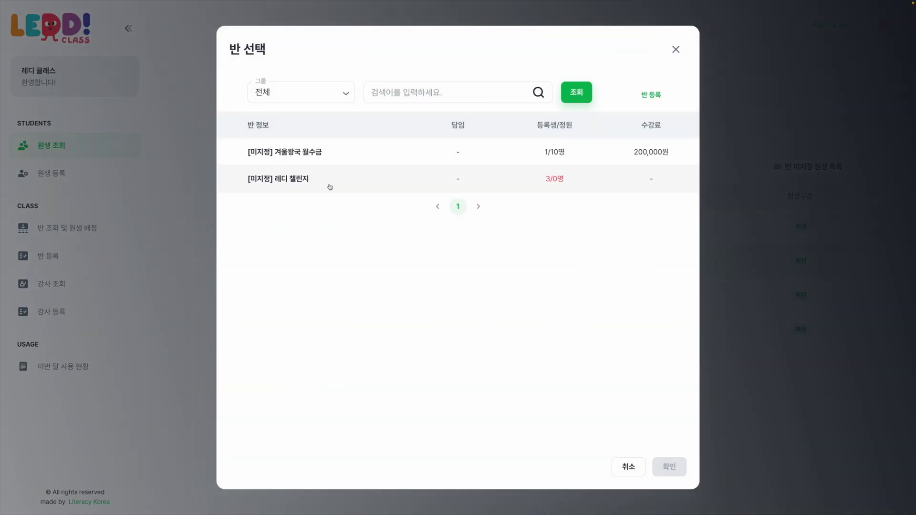
pyautogui.click(617, 467)
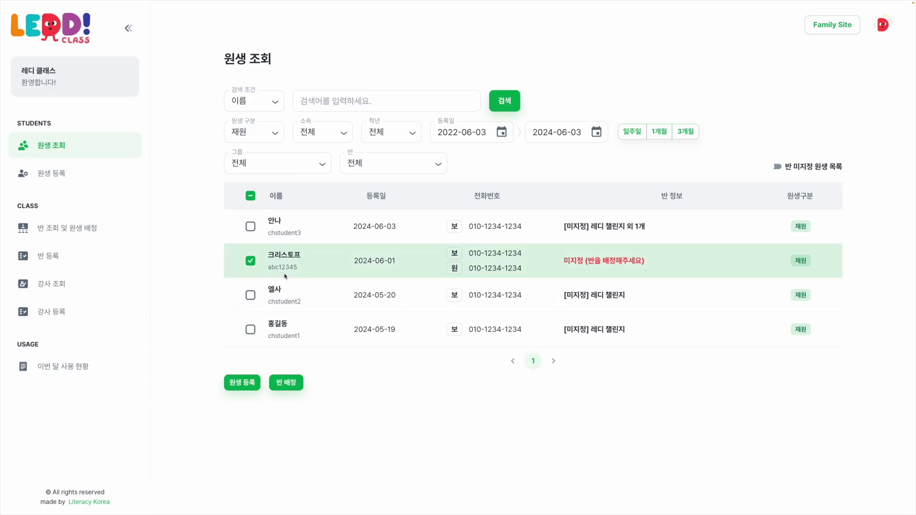
# Step: Assign the three students registered on 2024-05-19, 2024-05-20 and 2024-06-01 to 겨울왕국 월수금 together, and view the enrolled classes of the 2024-05-20 student
pyautogui.click(250, 329)
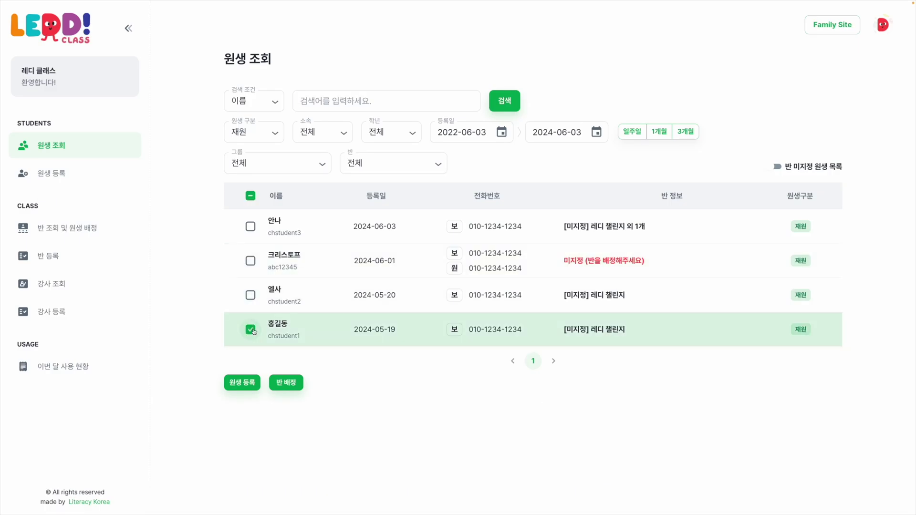
pyautogui.click(250, 295)
pyautogui.click(250, 260)
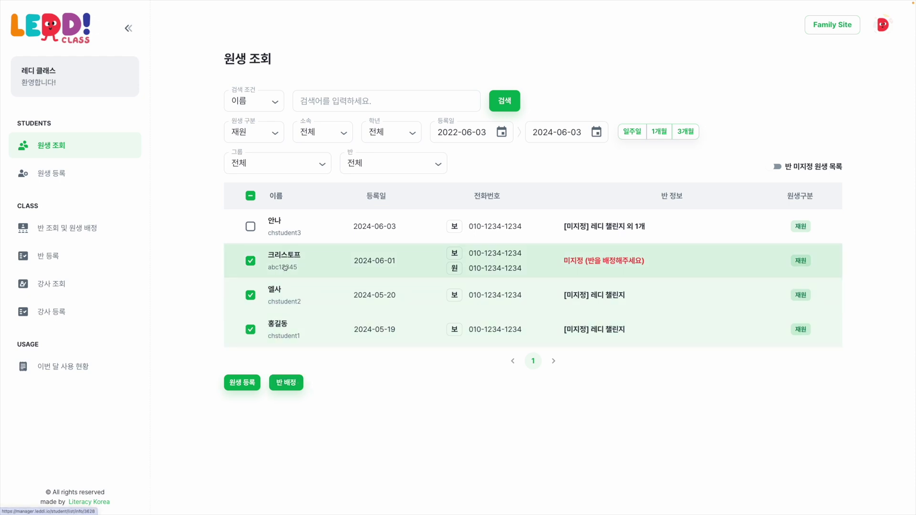
pyautogui.click(285, 381)
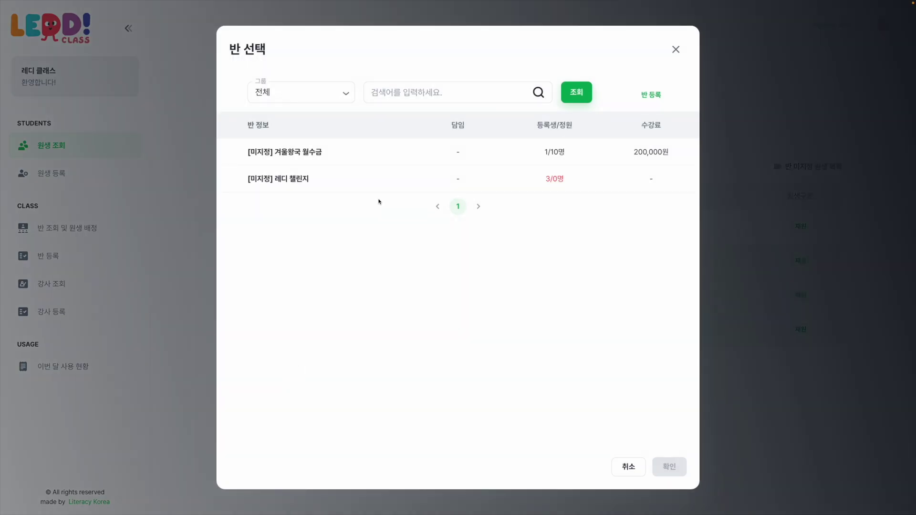
pyautogui.click(370, 160)
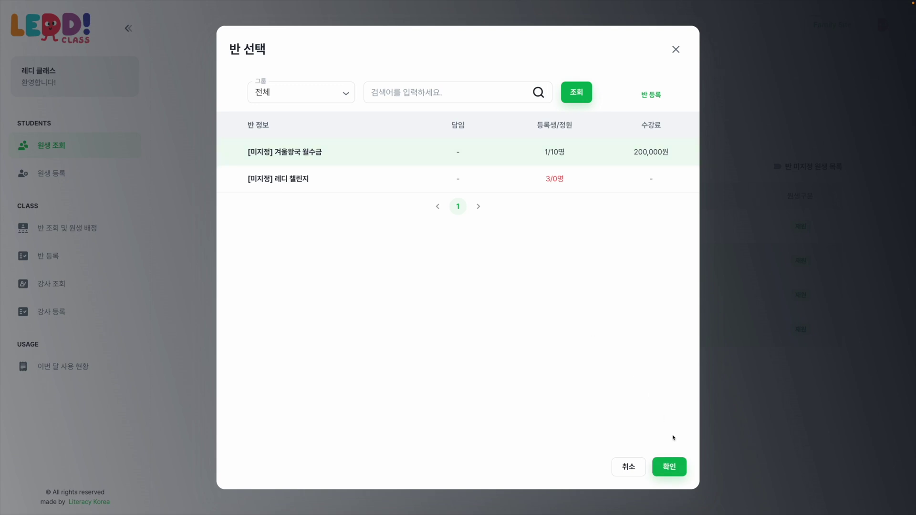
pyautogui.click(669, 466)
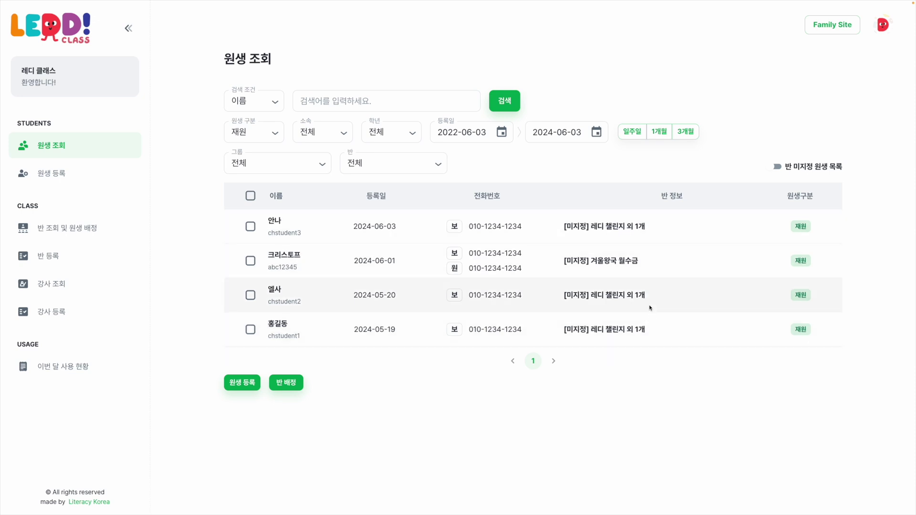
pyautogui.click(621, 297)
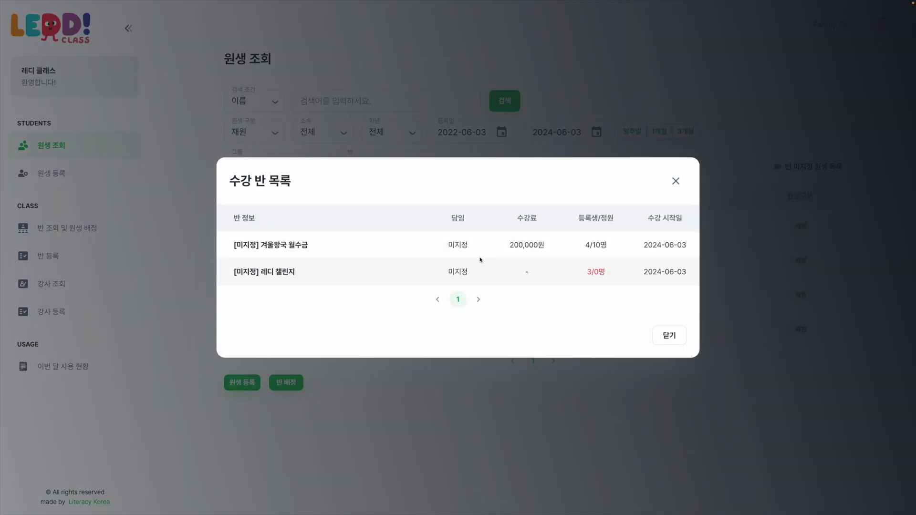
pyautogui.click(670, 336)
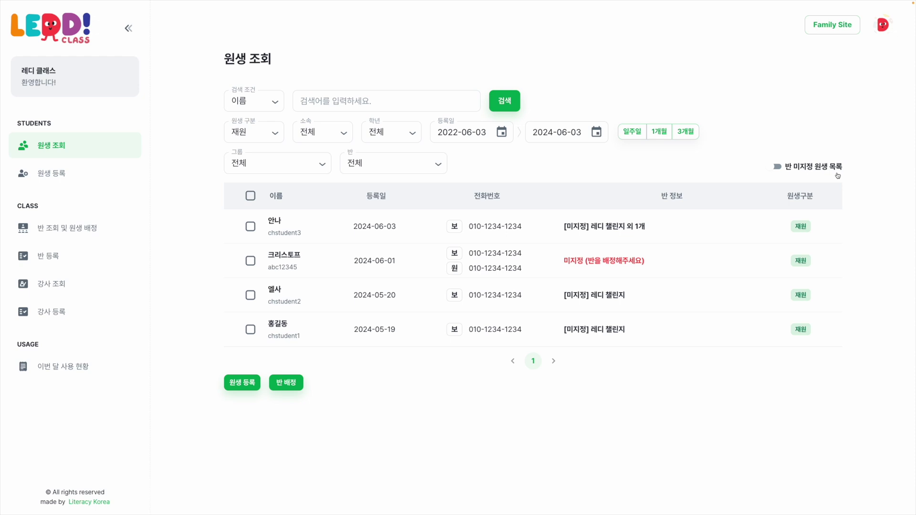
# Step: Filter the student list to students without a class and view the class choices for the listed student
pyautogui.click(776, 167)
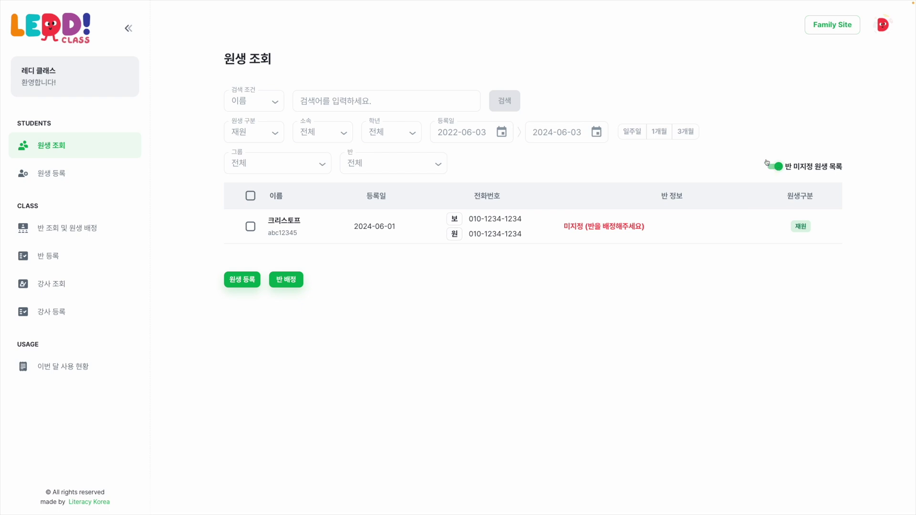
pyautogui.click(250, 226)
pyautogui.click(279, 278)
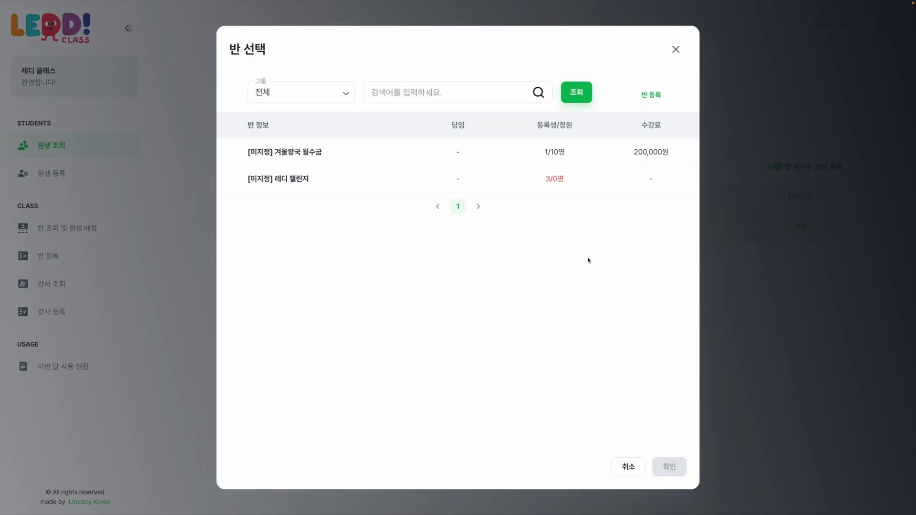
pyautogui.click(676, 50)
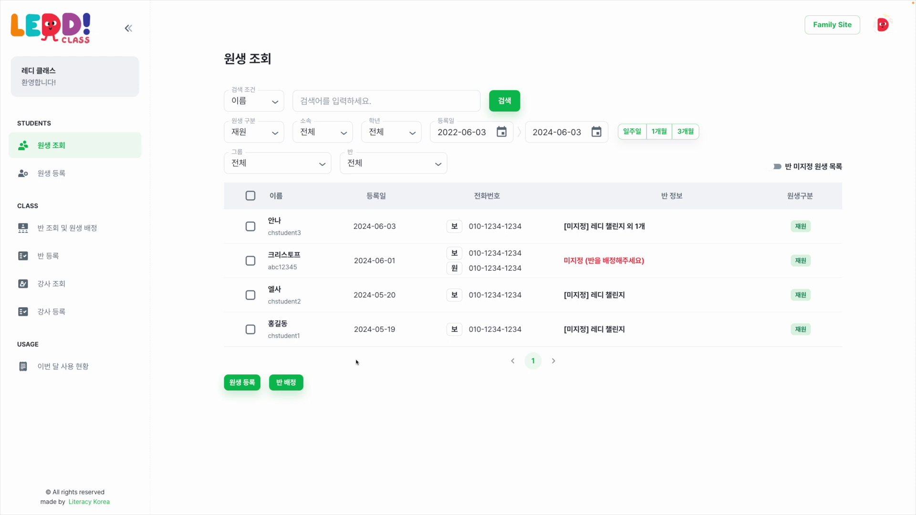
# Step: Open the 겨울왕국 월수금 class from the class list, exclude its enrolled student and save the change
pyautogui.click(83, 230)
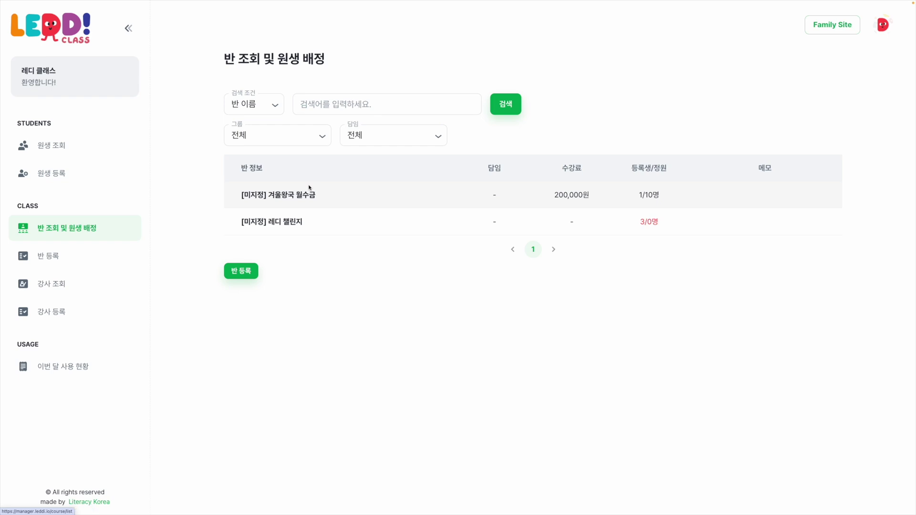
pyautogui.click(296, 194)
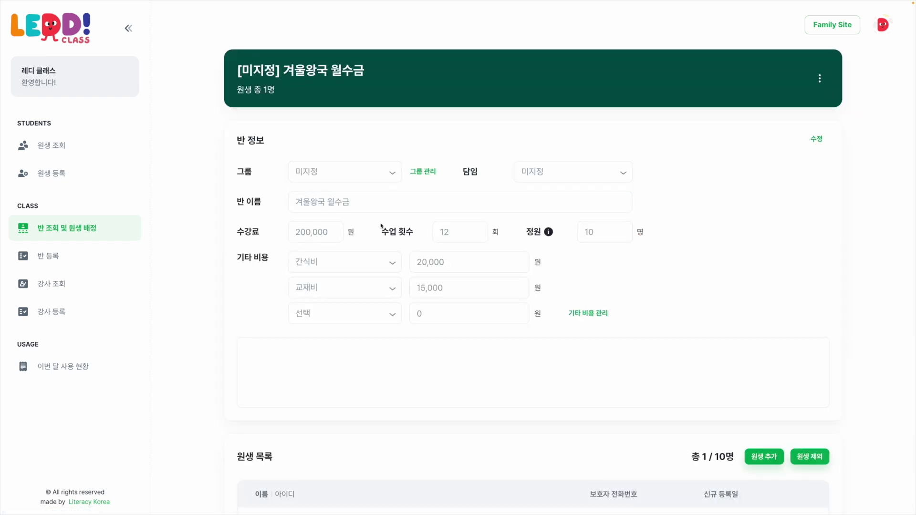
pyautogui.scroll(-2, 637, 281)
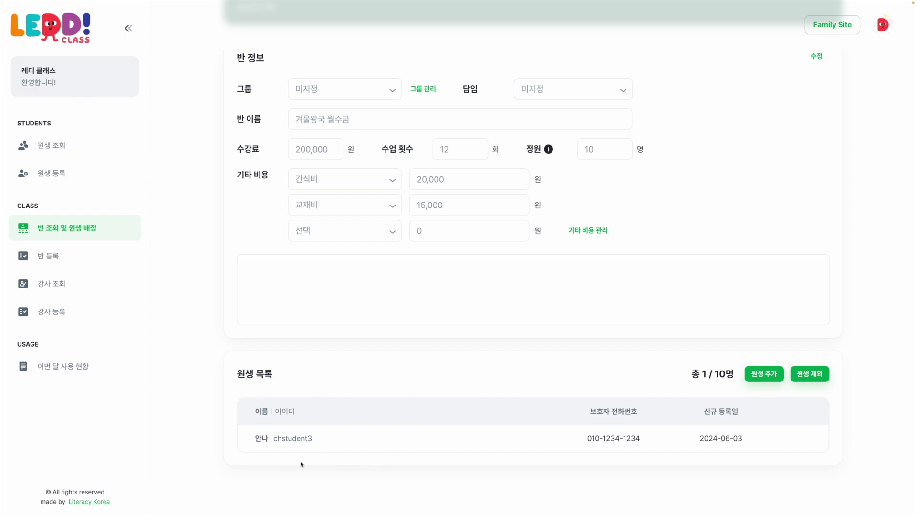
pyautogui.click(820, 377)
pyautogui.click(800, 438)
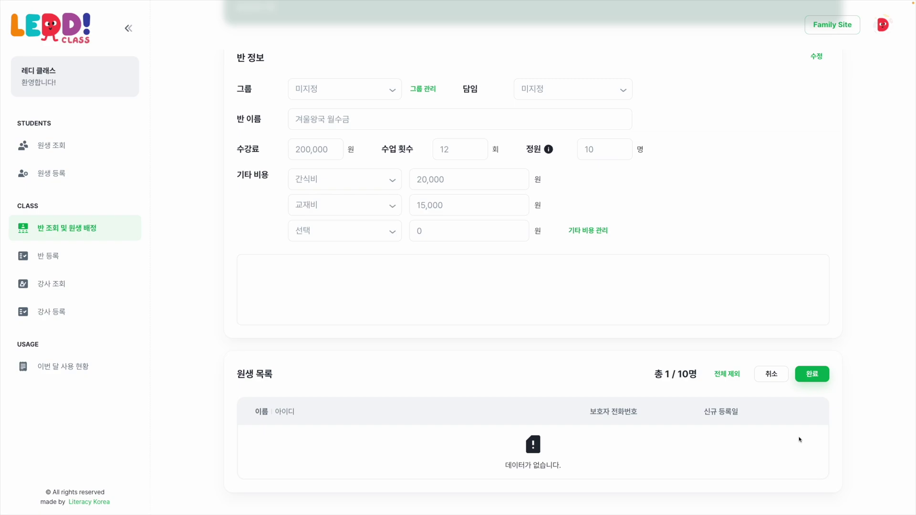
pyautogui.click(812, 375)
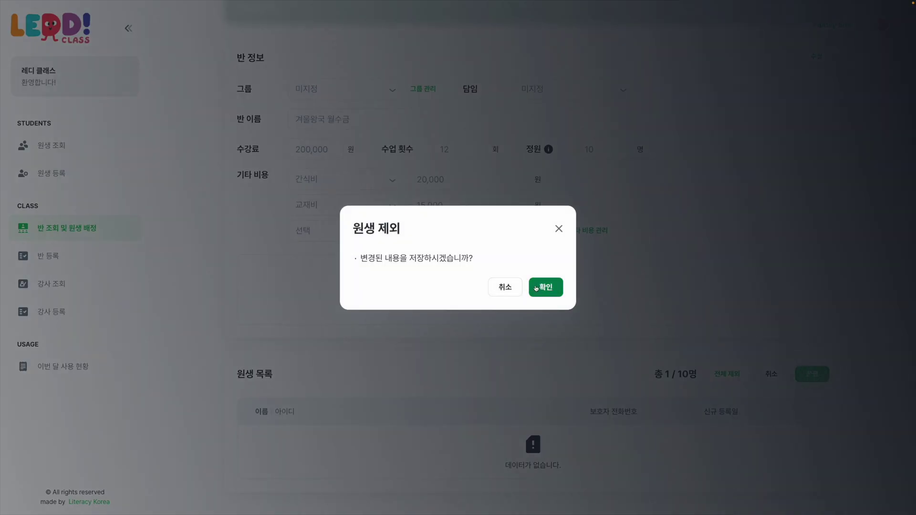
pyautogui.click(535, 288)
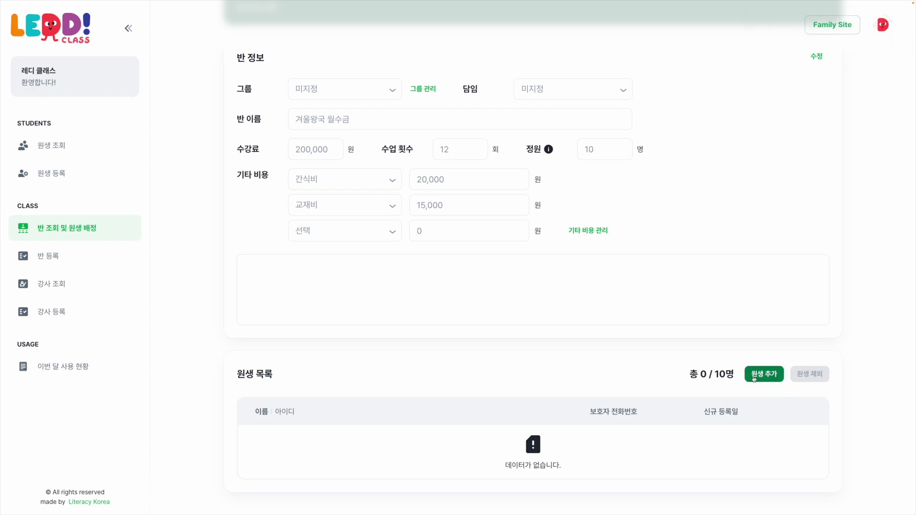
# Step: Add the students registered on 2024-06-03 and 2024-06-01 to the 겨울왕국 월수금 class
pyautogui.click(763, 374)
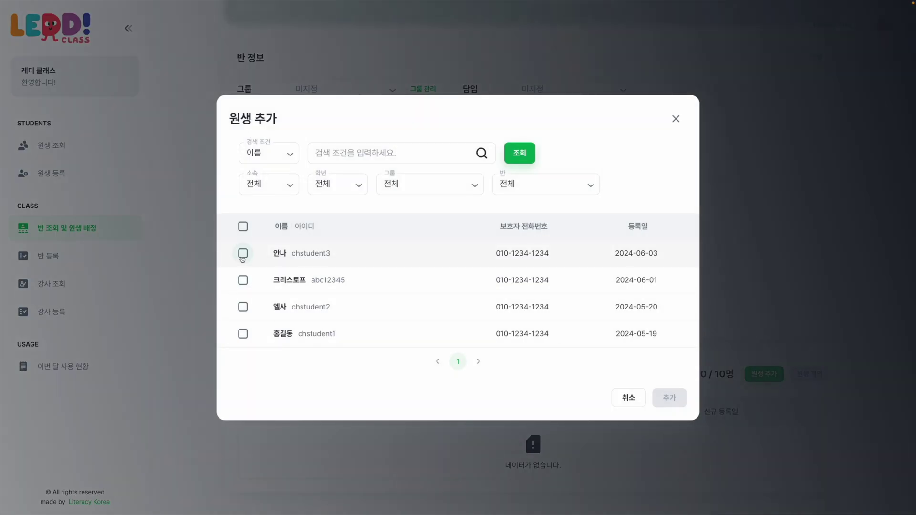
pyautogui.click(243, 253)
pyautogui.click(243, 281)
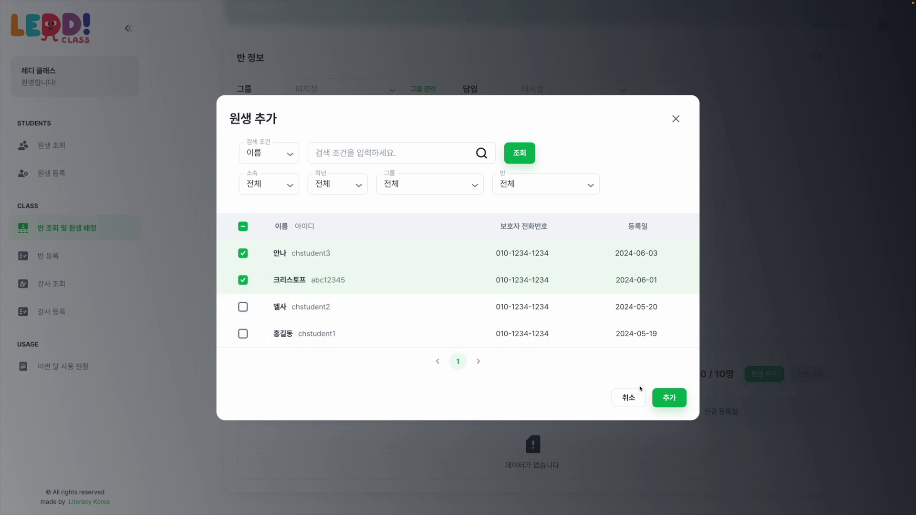
pyautogui.click(657, 396)
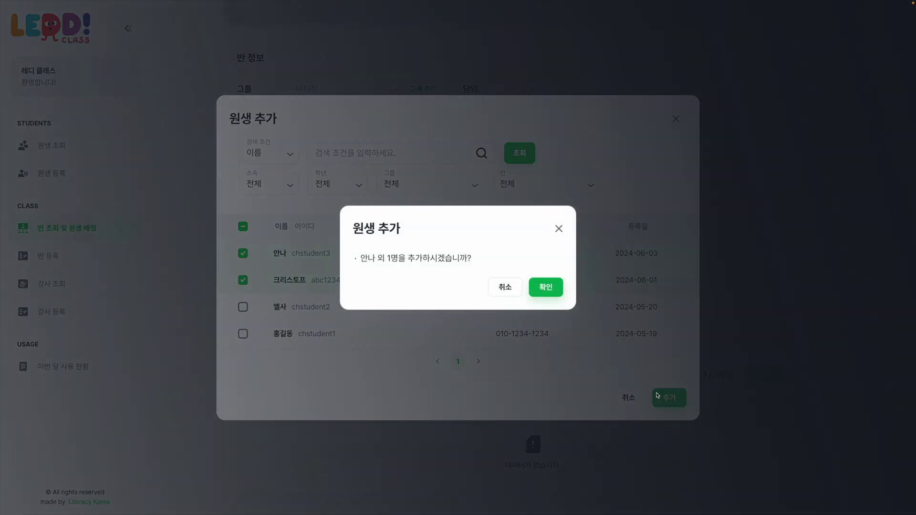
pyautogui.click(549, 288)
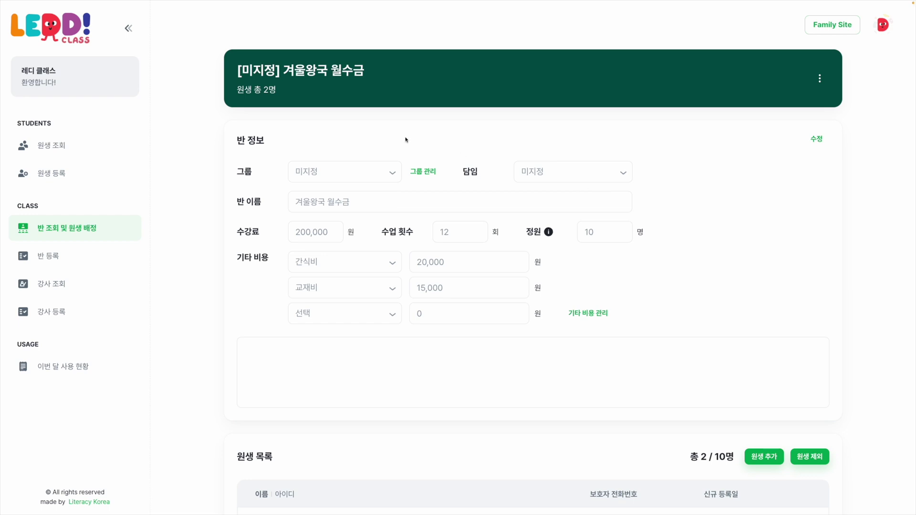
# Step: Review the student list of the 겨울왕국 월수금 class and view the class's delete option
pyautogui.scroll(-3, 625, 145)
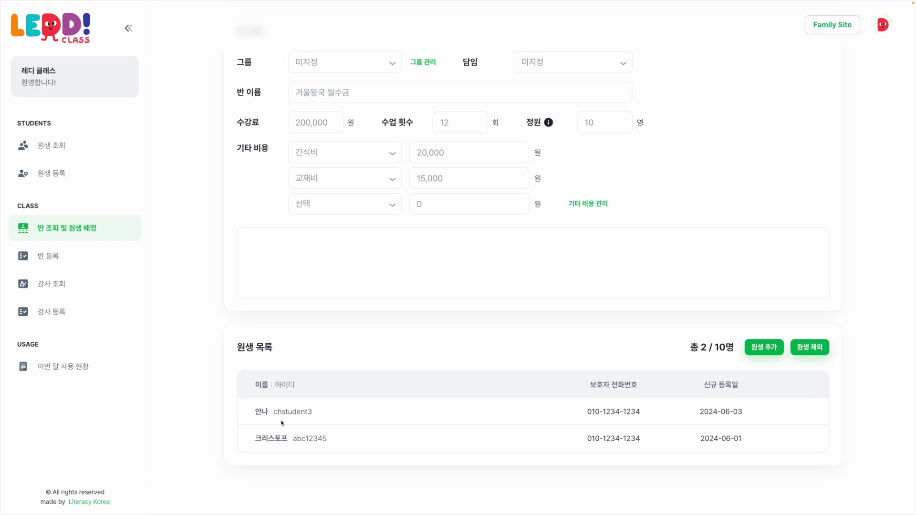
pyautogui.scroll(3, 512, 313)
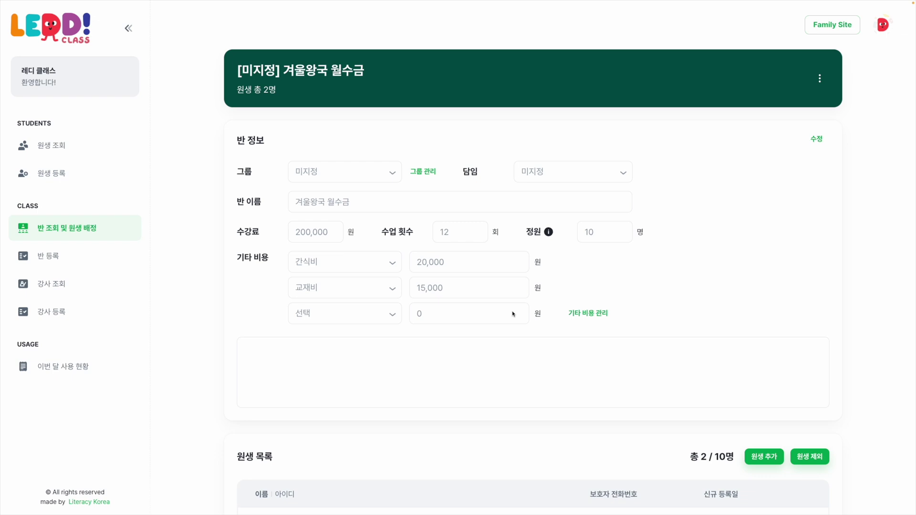
pyautogui.click(820, 79)
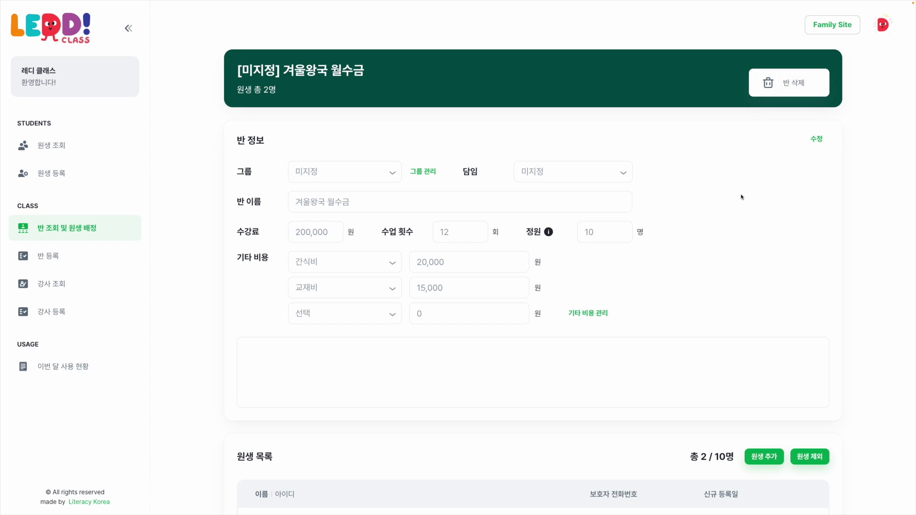
pyautogui.click(237, 113)
pyautogui.scroll(-3, 305, 238)
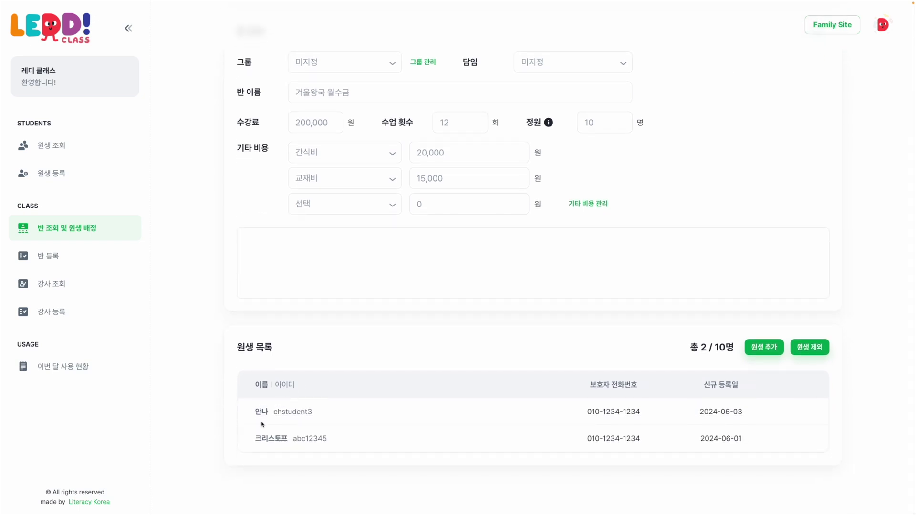
pyautogui.scroll(3, 358, 430)
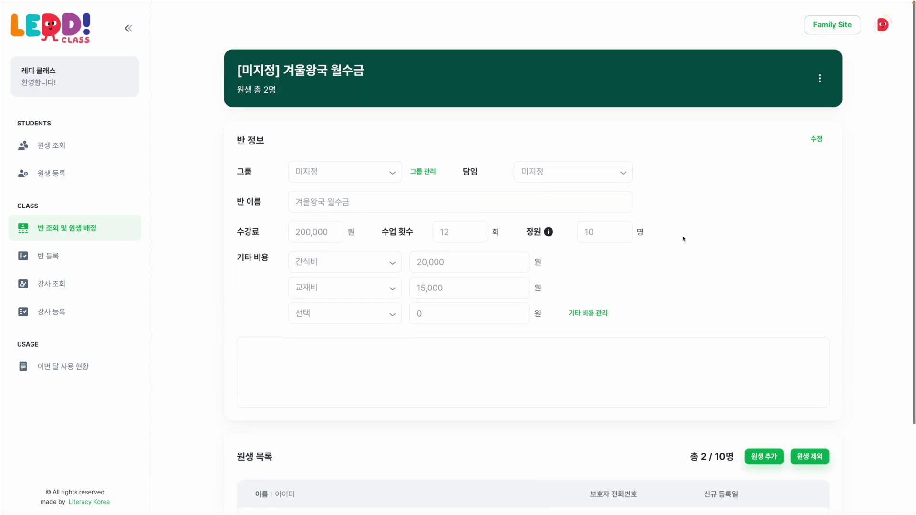
# Step: Try to delete the 겨울왕국 월수금 class while students are still enrolled in it
pyautogui.click(817, 79)
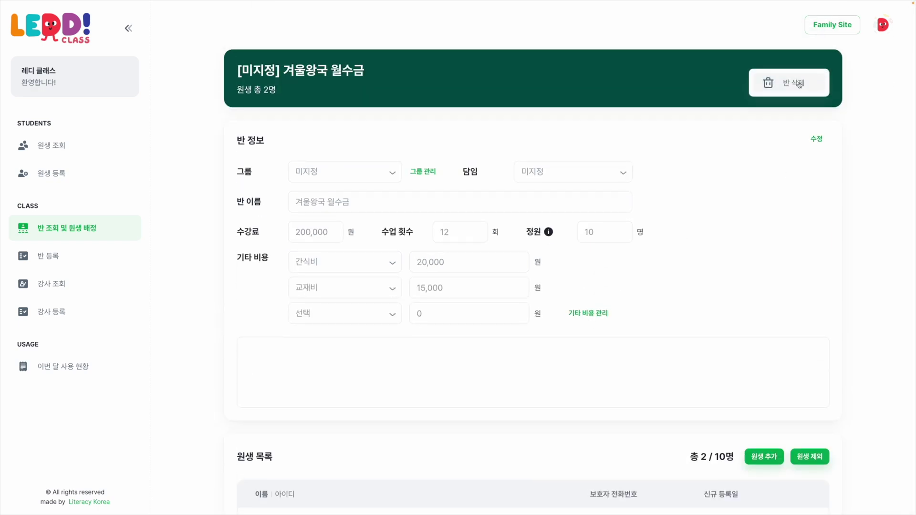
pyautogui.click(799, 84)
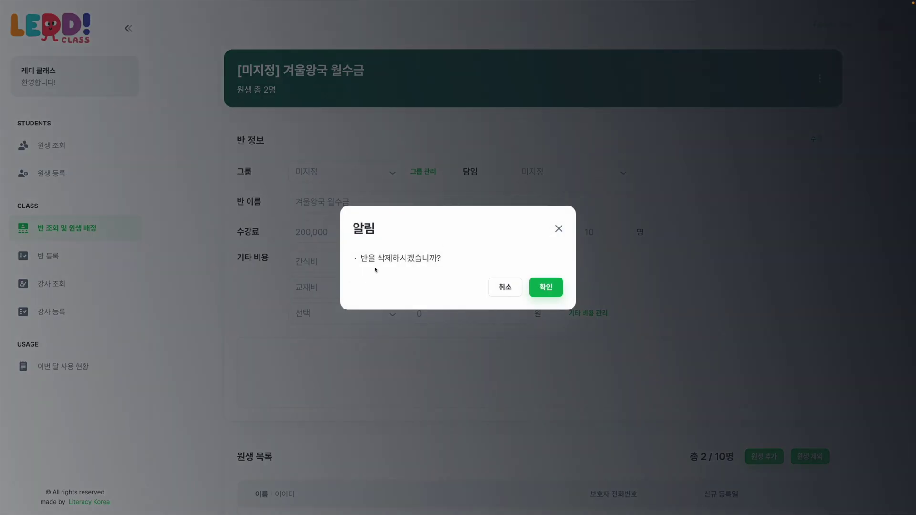
pyautogui.press('Return')
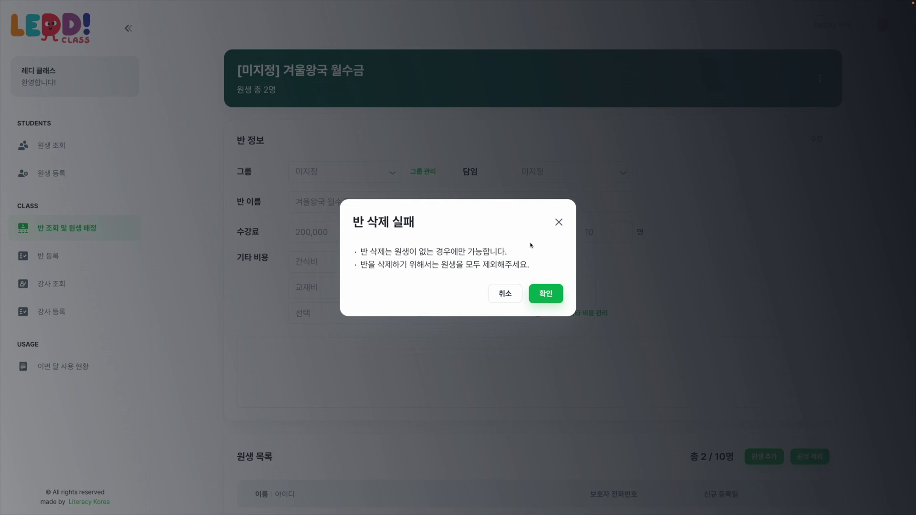
pyautogui.click(550, 292)
# Step: Exclude all enrolled students from the 겨울왕국 월수금 class at once
pyautogui.scroll(-2, 560, 288)
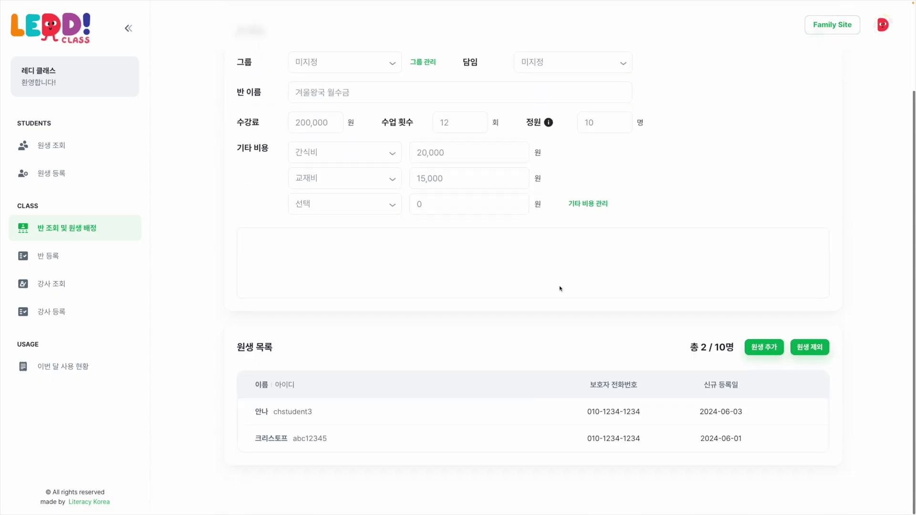
pyautogui.click(809, 348)
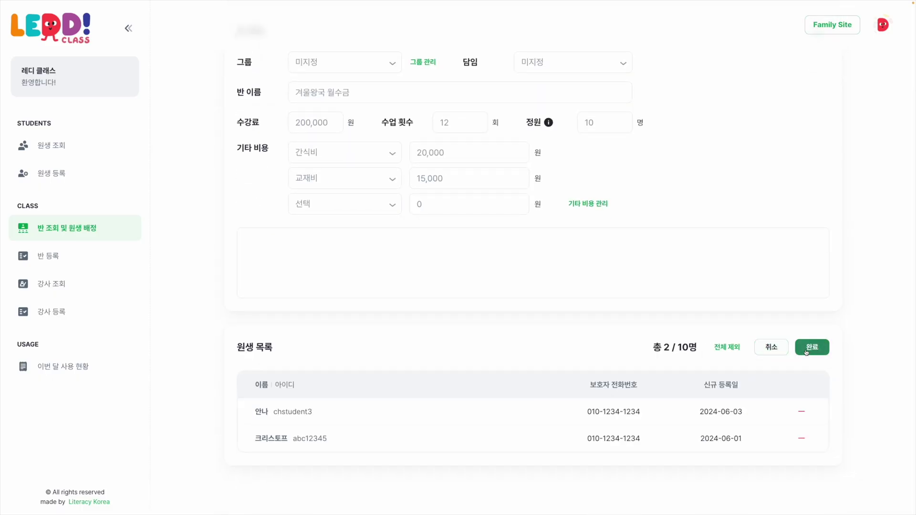
pyautogui.click(726, 346)
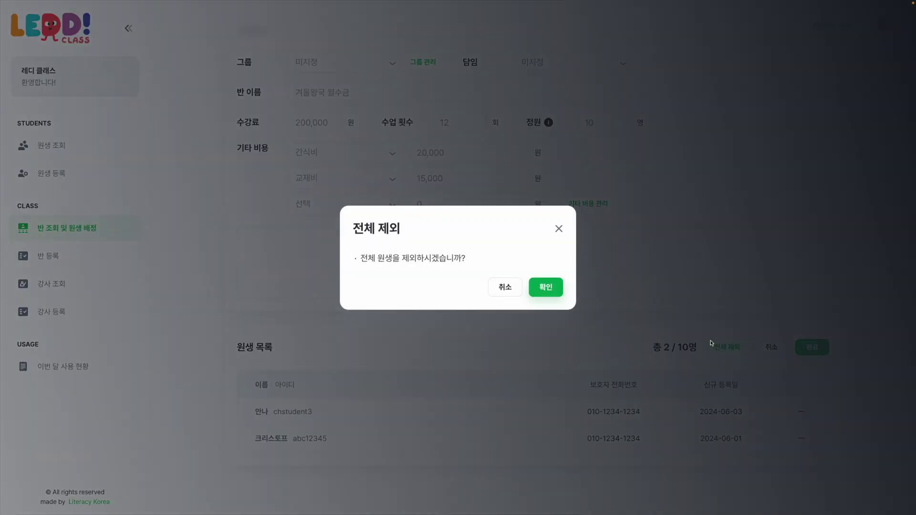
pyautogui.click(553, 291)
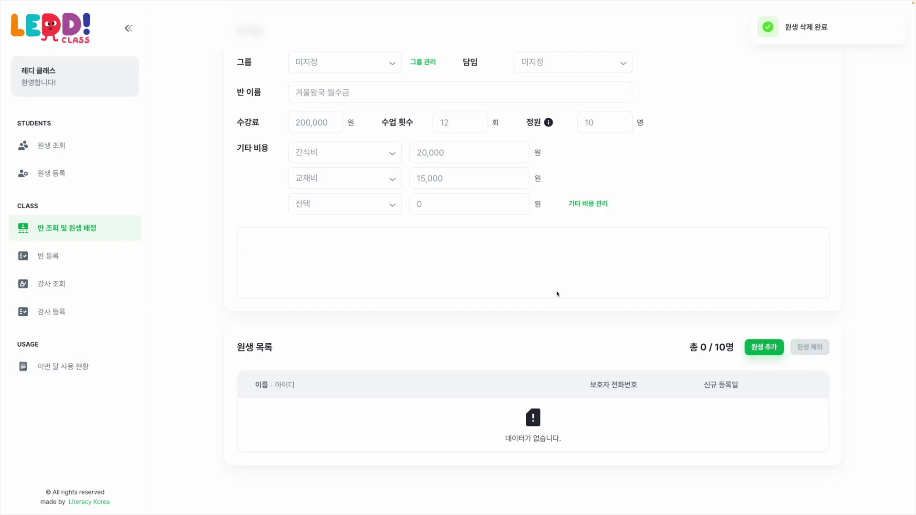
# Step: View the delete option of the emptied 겨울왕국 월수금 class without deleting the class
pyautogui.scroll(3, 695, 264)
pyautogui.click(820, 79)
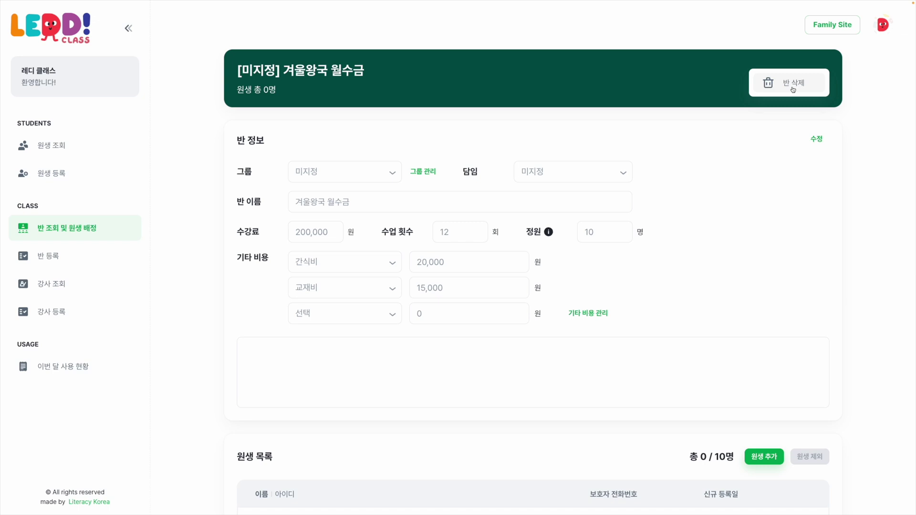
pyautogui.click(779, 111)
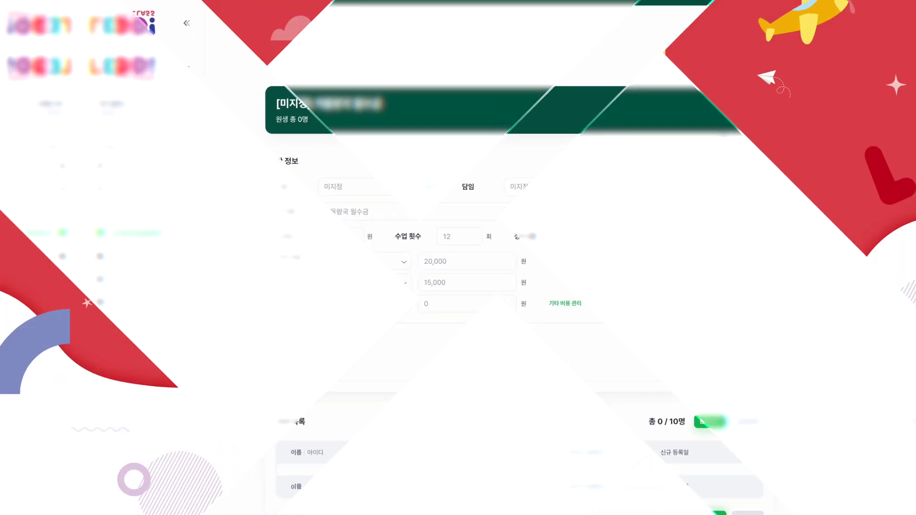